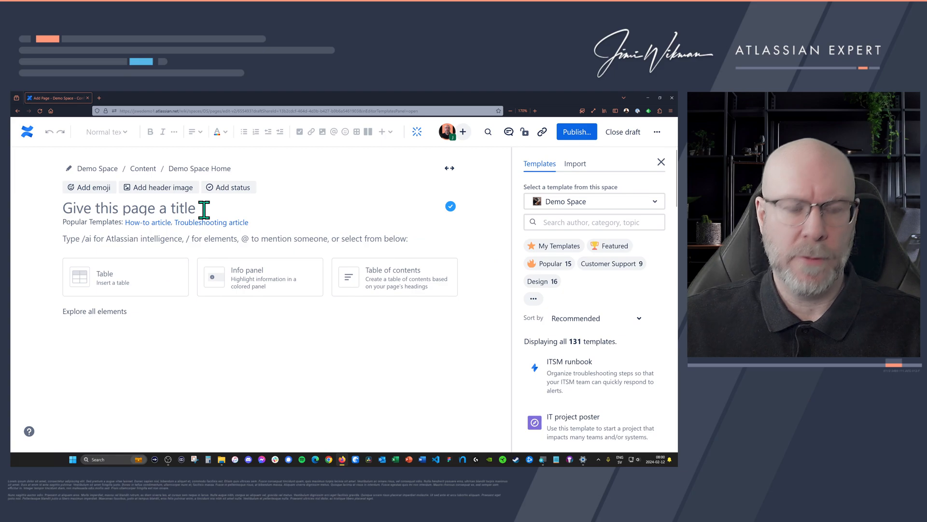
Step: Title the page "Summary Page" and fill its body with Atlassian Intelligence text from the prompt "add two paragraphs of lorem ipsum"
type("Summary P")
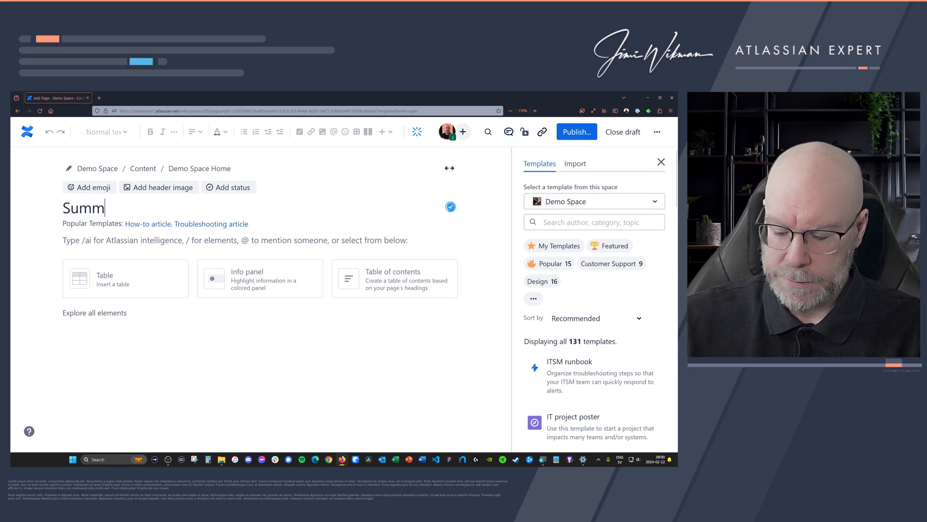
type("age")
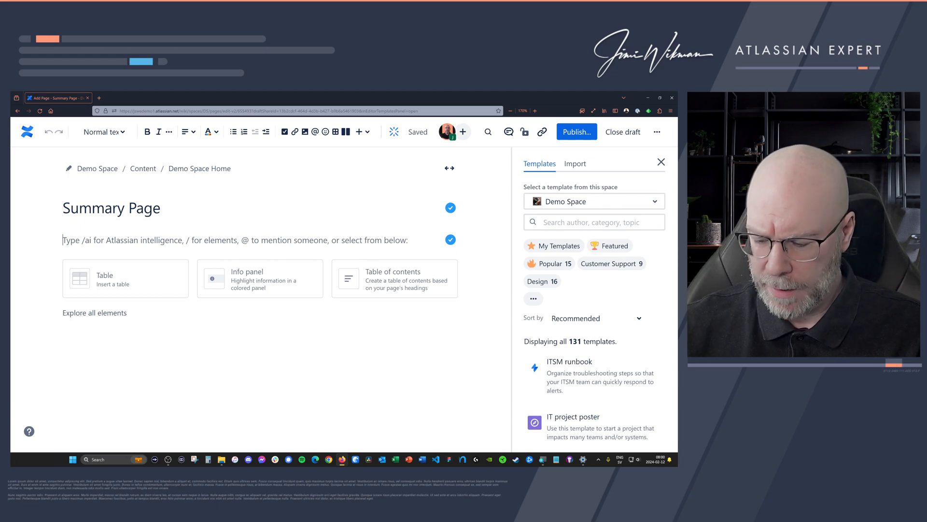
type("/ai")
key("Return")
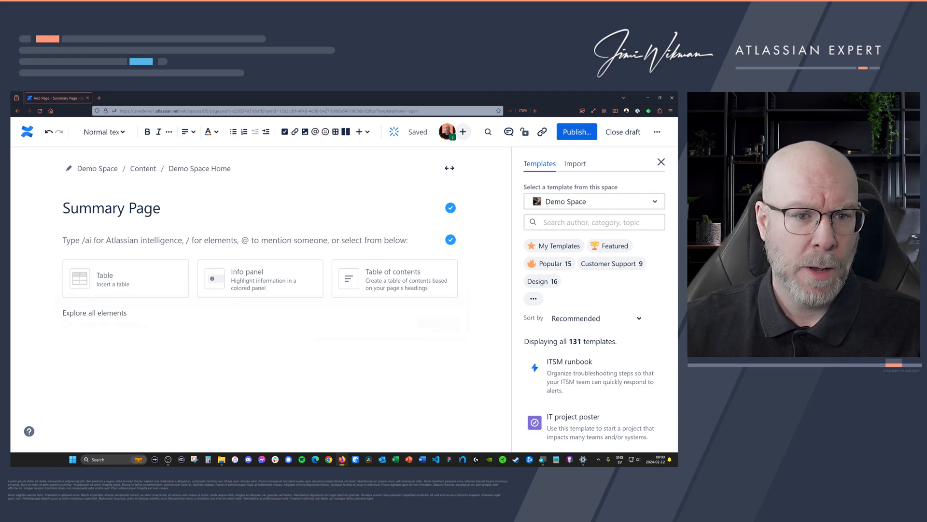
type("a")
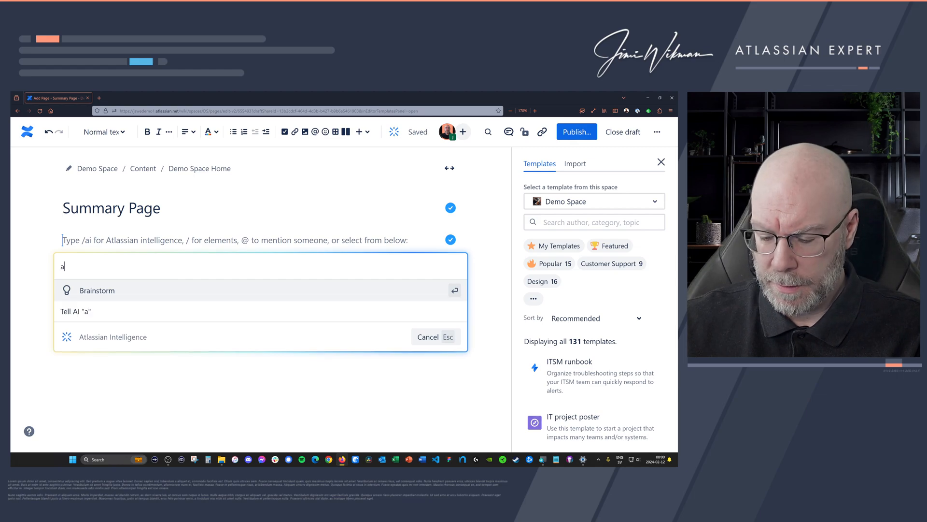
type("dd two pa")
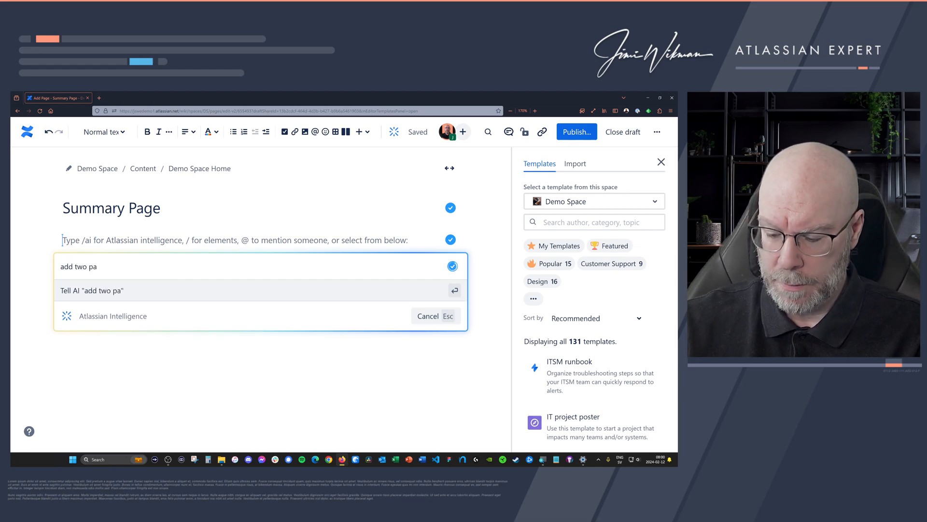
type("ragraphs o")
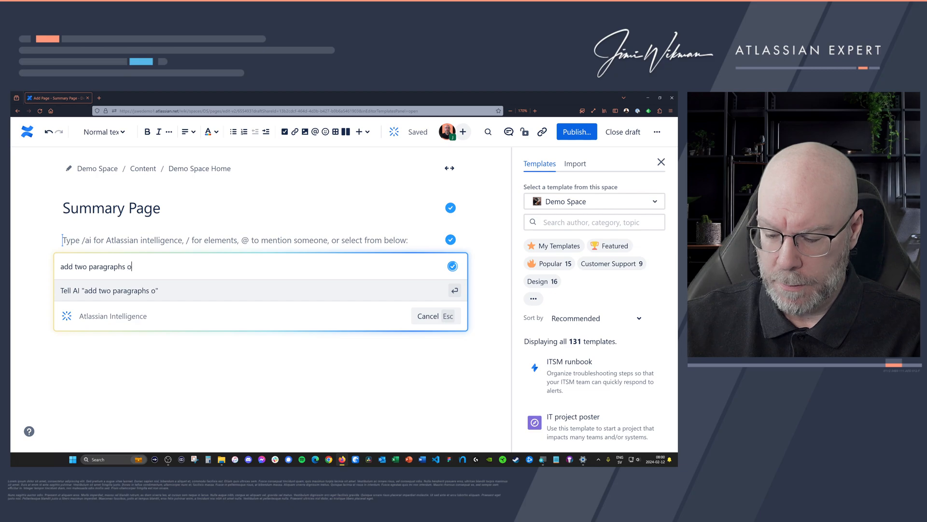
type("f lorem i")
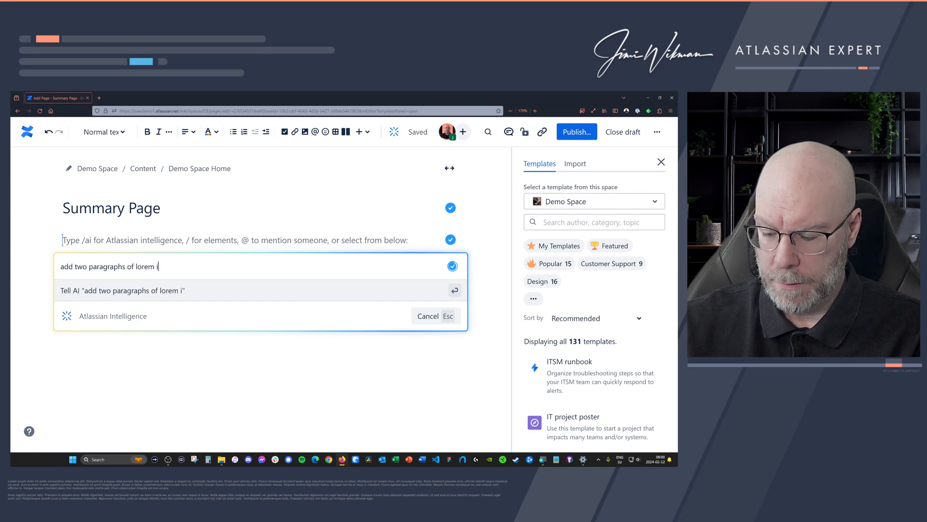
type("psum")
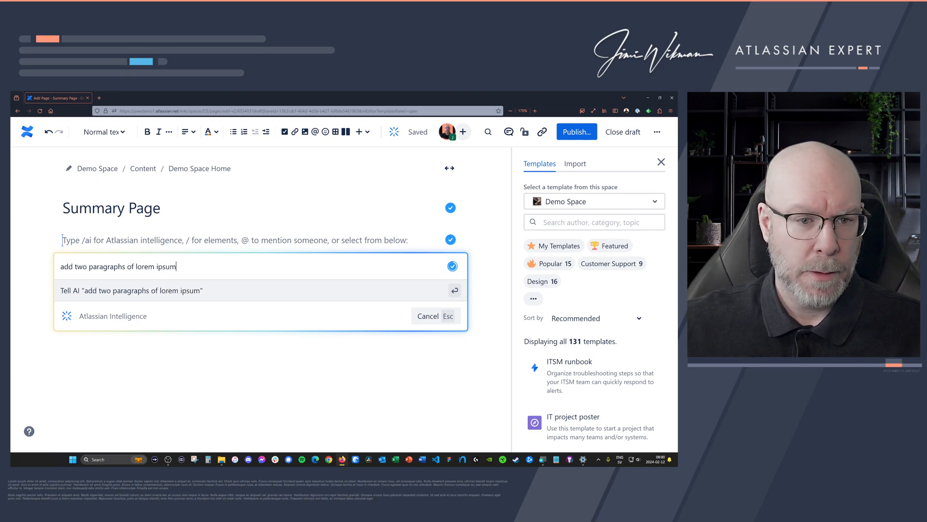
key("Return")
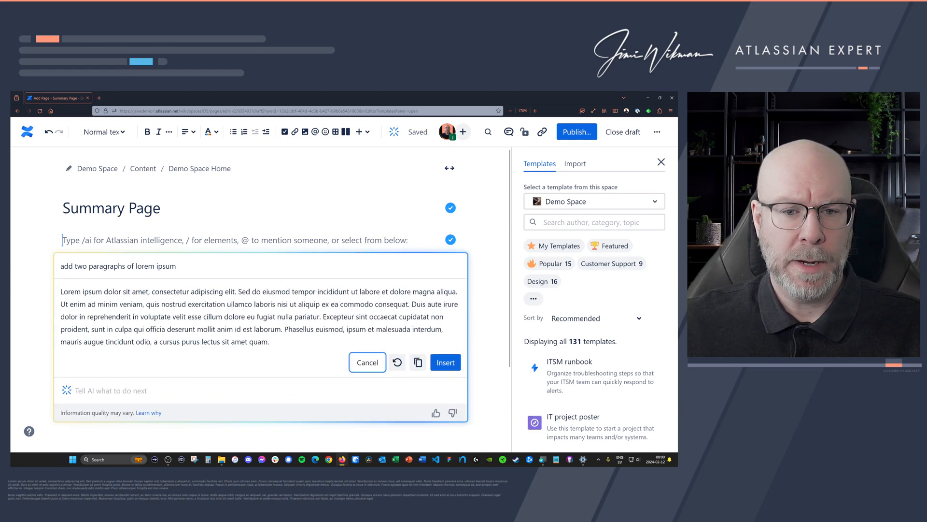
left_click(445, 362)
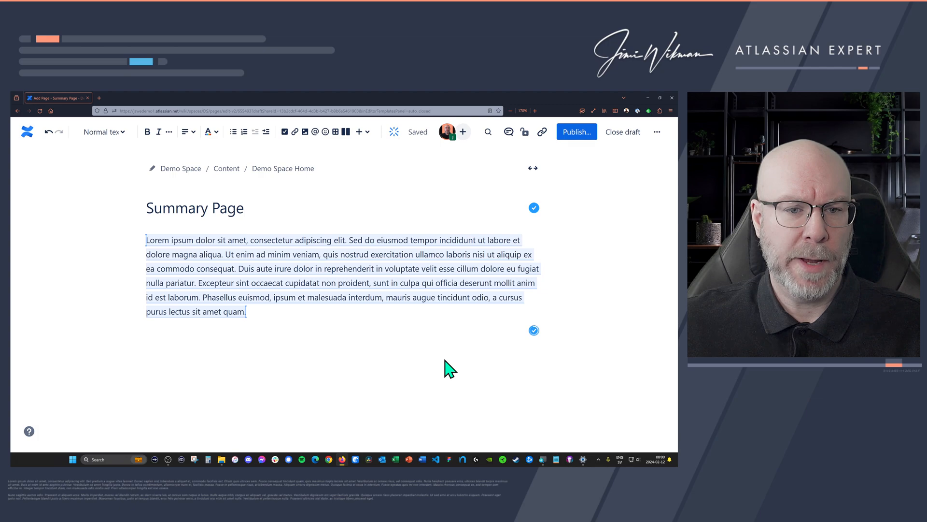
left_click(301, 322)
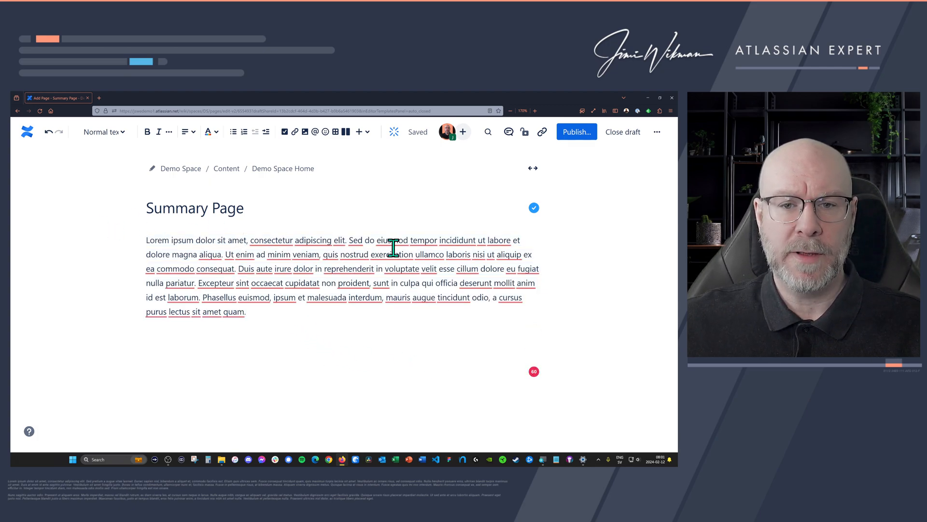
Step: Publish Summary Page and create a child page under it titled "Excerpt 1"
left_click(584, 133)
left_click(439, 334)
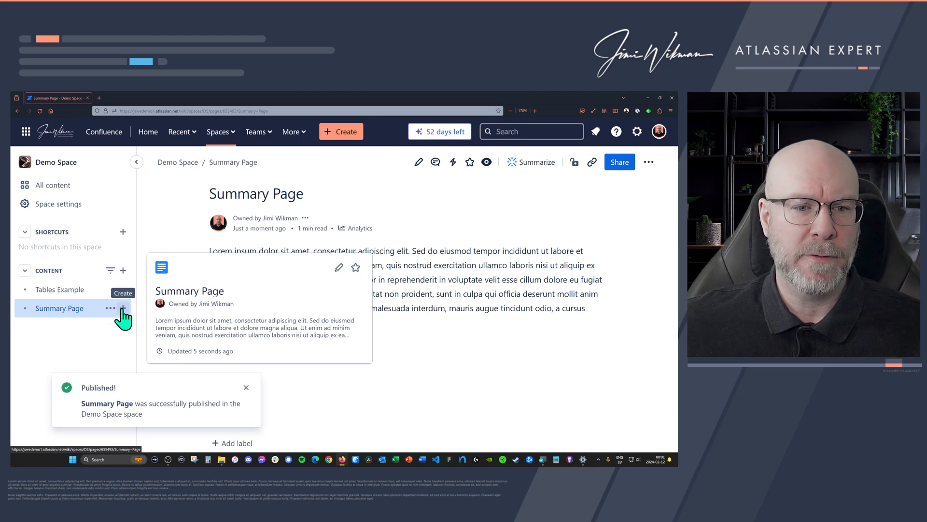
left_click(123, 309)
left_click(150, 311)
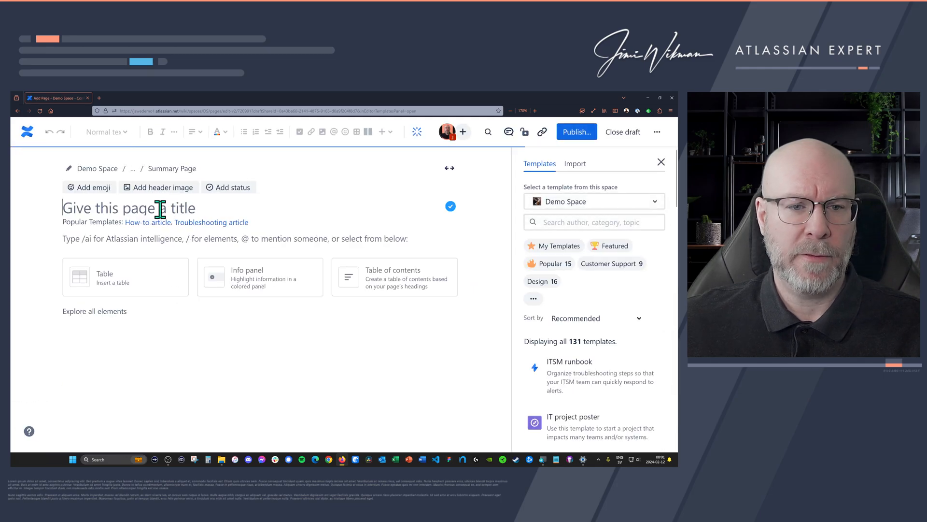
type("Exce")
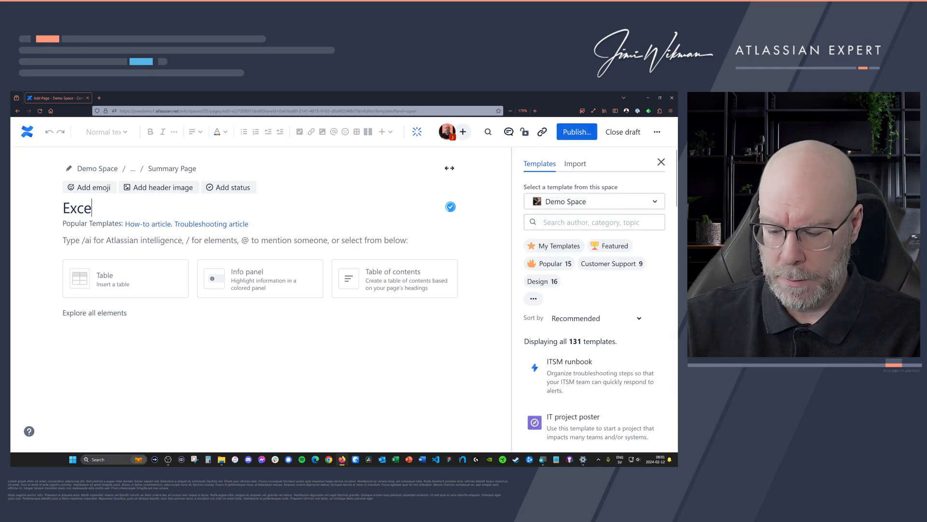
type("rpt 1")
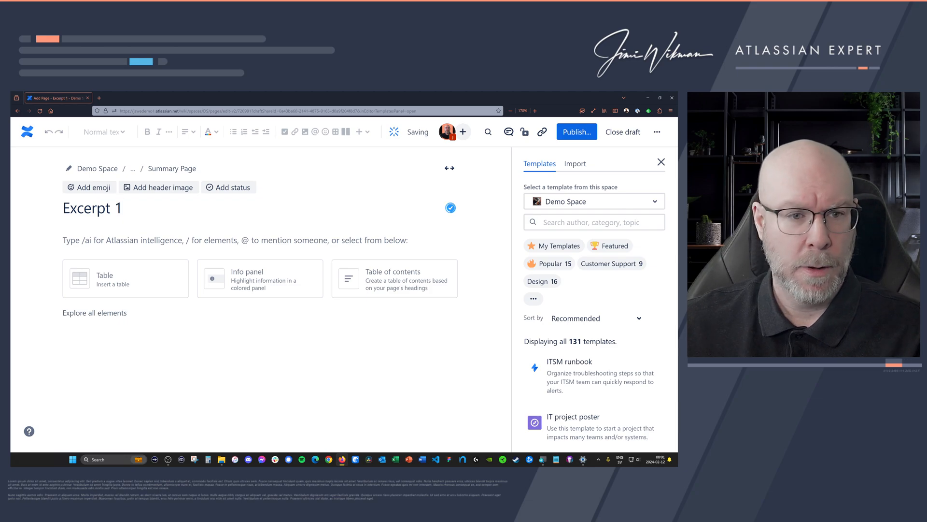
Step: Insert an Excerpt macro in the page body and name the excerpt "Excerpt 1"
left_click(118, 240)
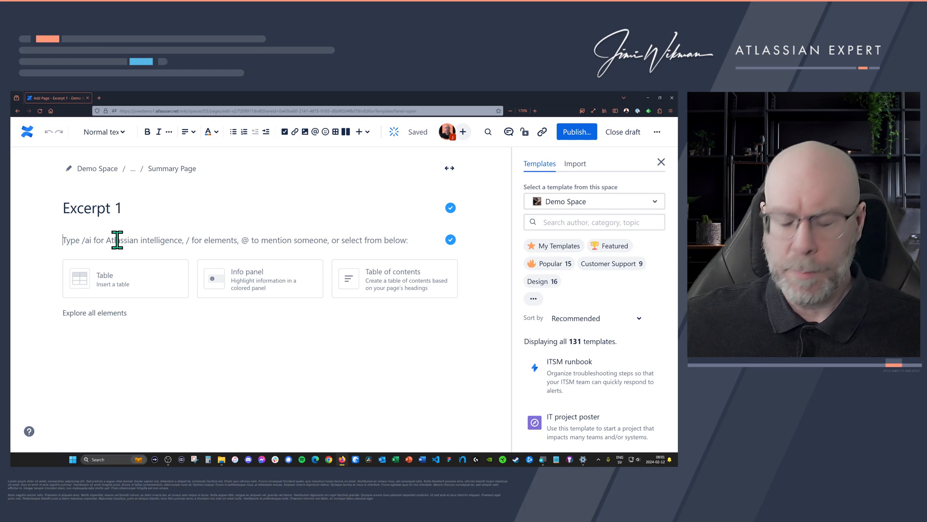
type("/exc")
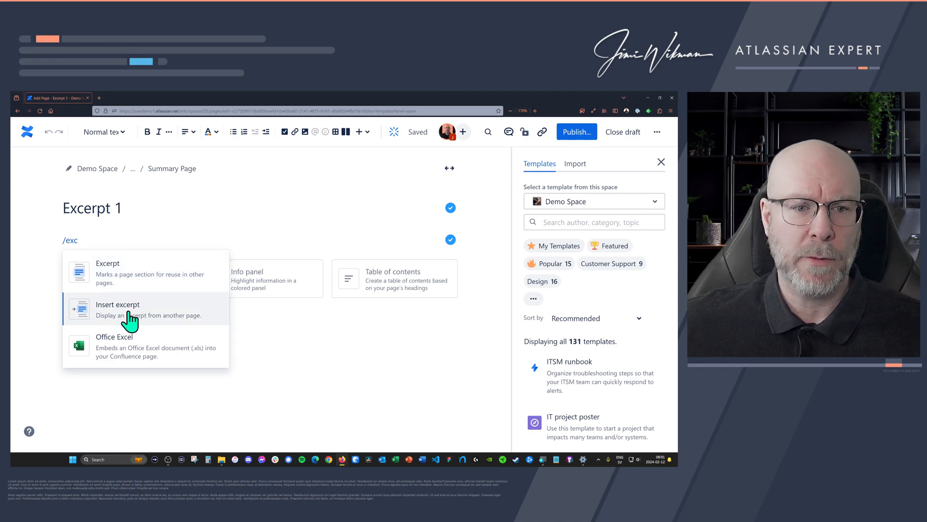
left_click(130, 280)
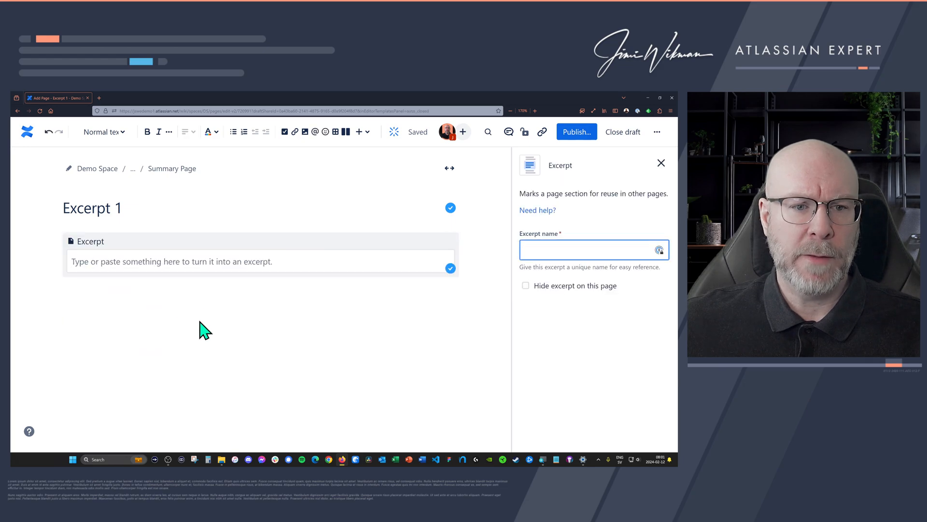
left_click(179, 261)
left_click(157, 250)
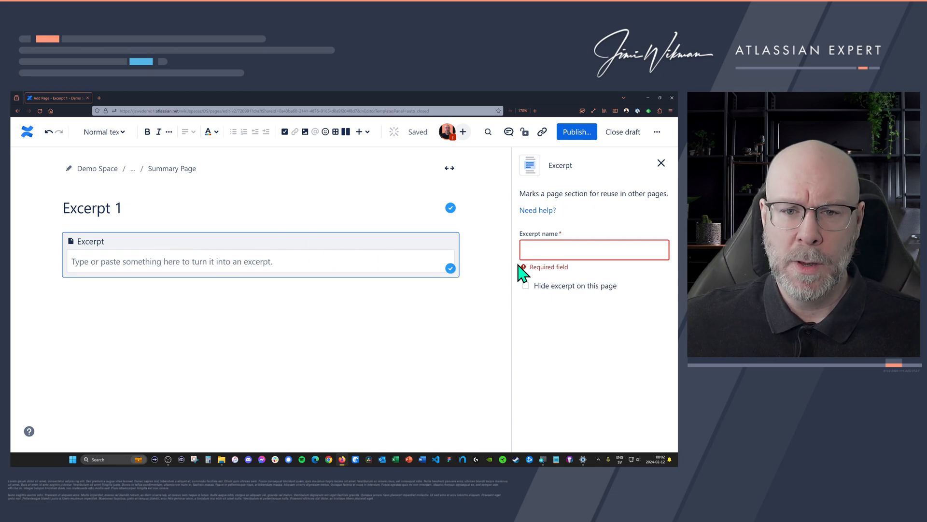
left_click(573, 251)
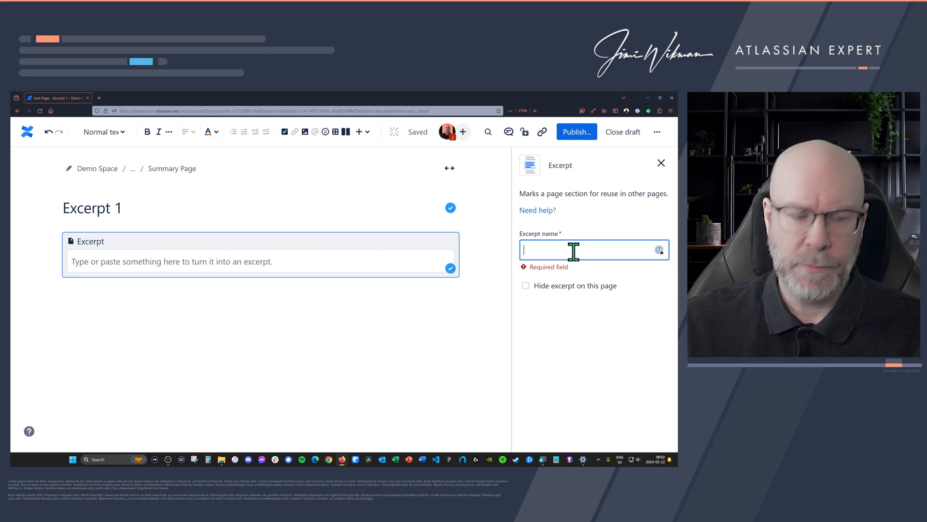
type("Excerpt 1")
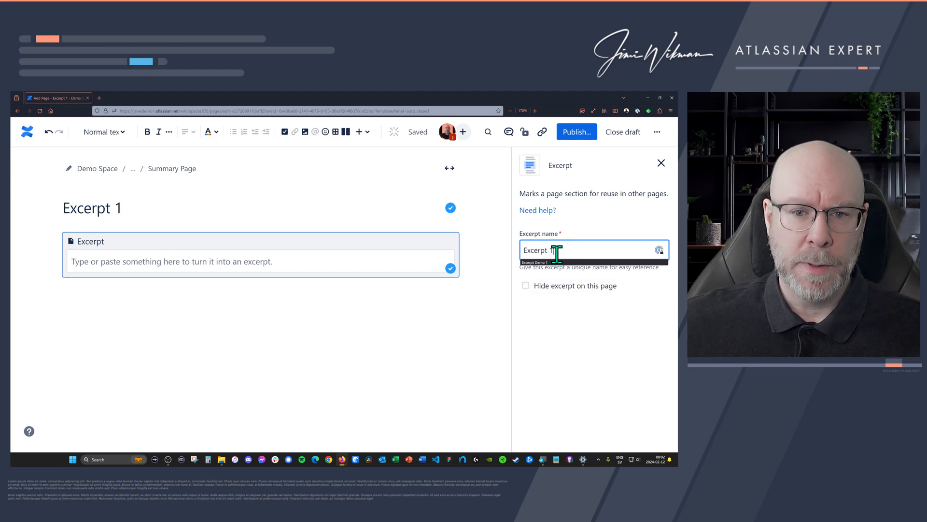
left_click(587, 272)
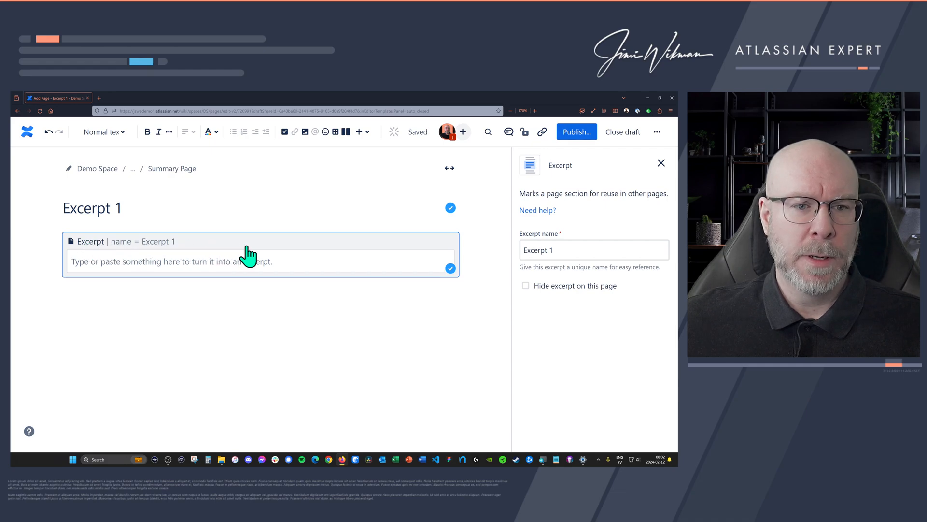
Step: Insert the dark abstract colorful 3D splash image from the Downloads folder into the excerpt
left_click(271, 260)
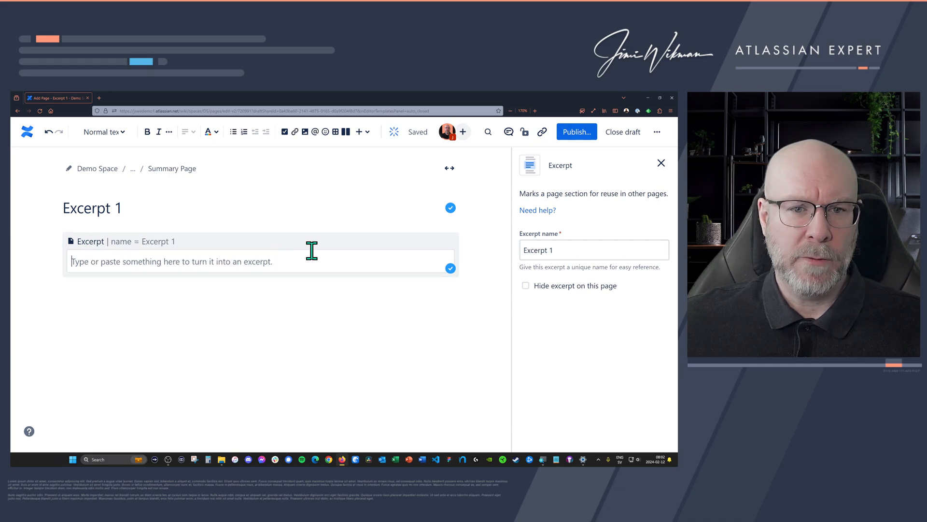
left_click(304, 132)
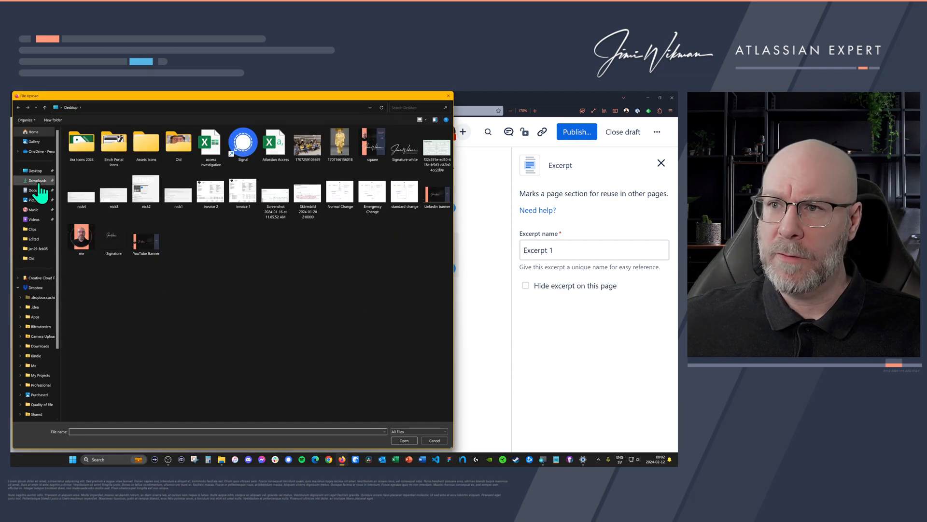
left_click(37, 180)
scroll(227, 259, "down", 5)
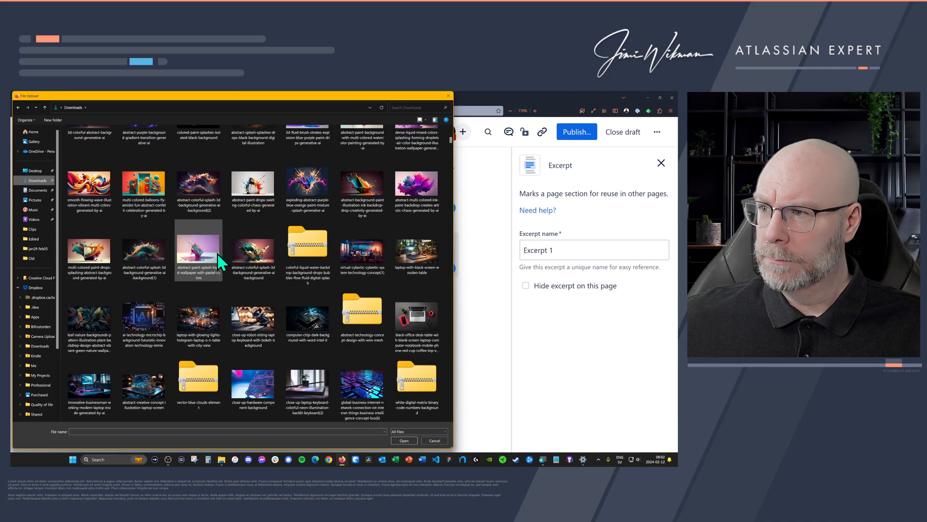
double_click(201, 185)
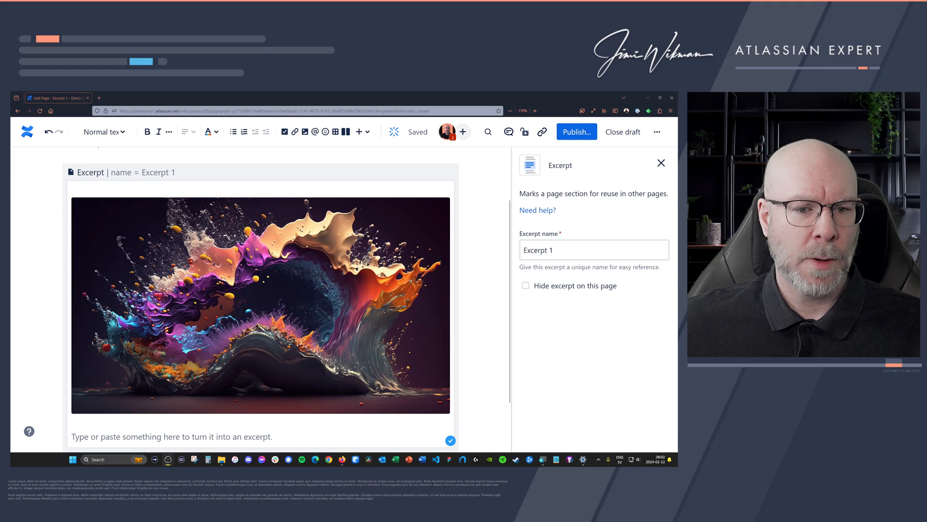
Step: Below the image in the excerpt, insert Atlassian Intelligence text generated from the prompt "add multiple paragraphs of lorem ipsum"
scroll(304, 346, "down", 1)
left_click(265, 371)
type("/ai")
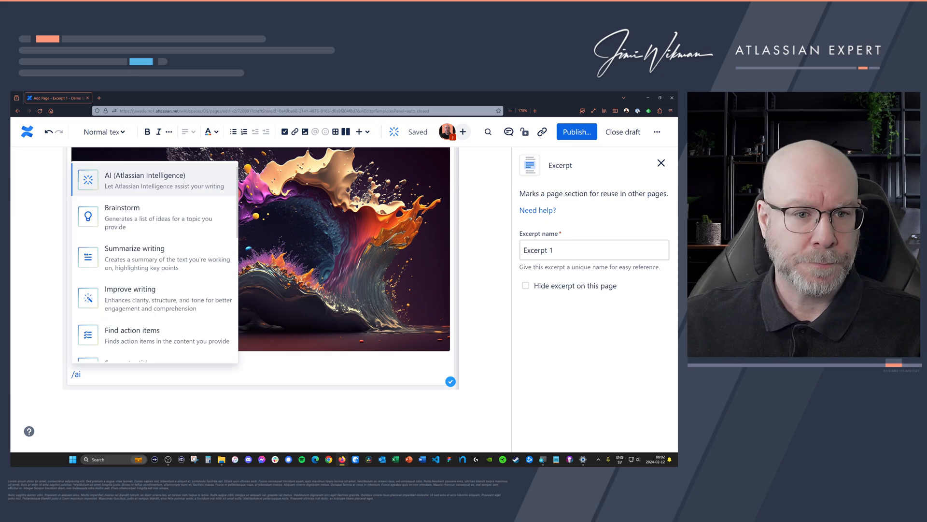
key("Return")
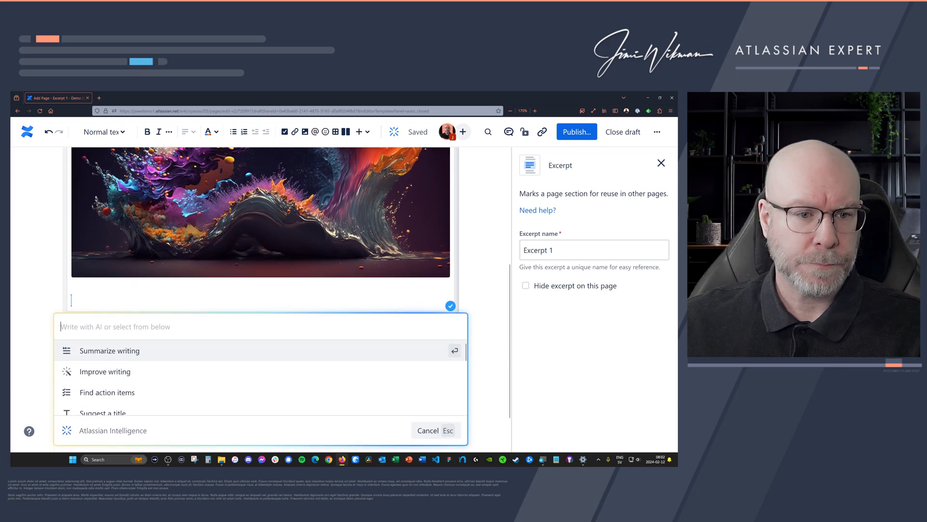
type("add mult")
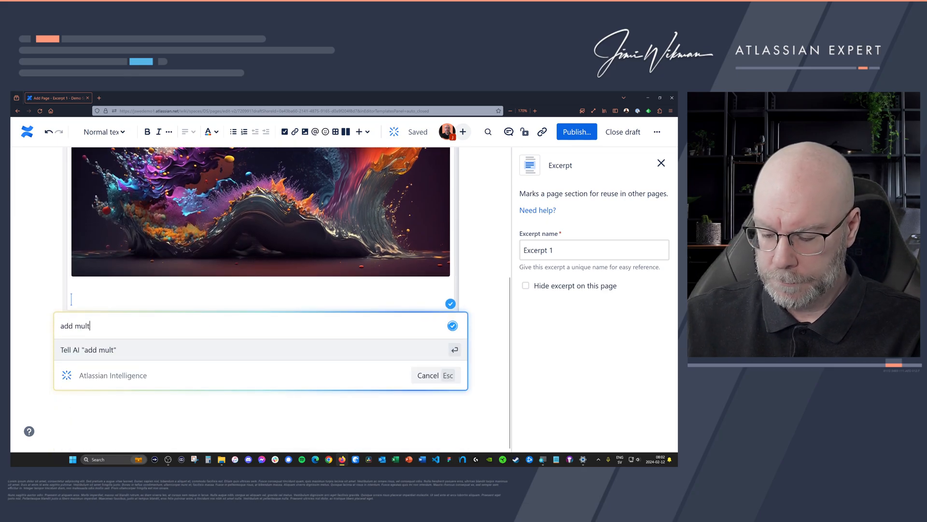
type("iple para")
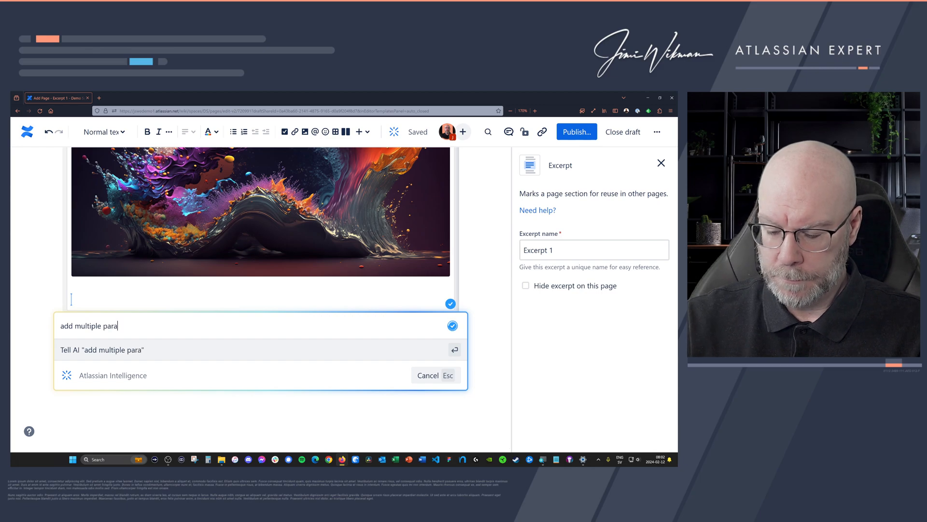
type("graphs of ")
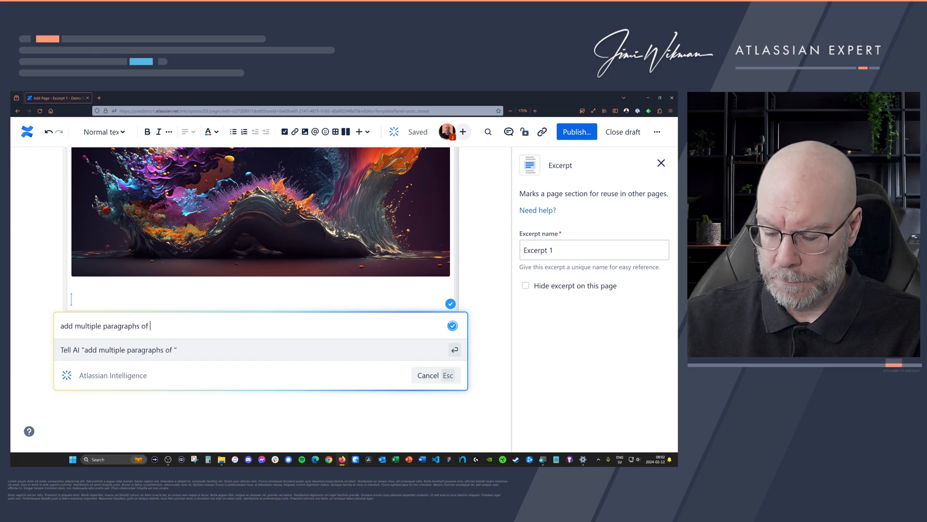
type("lorem ipsum")
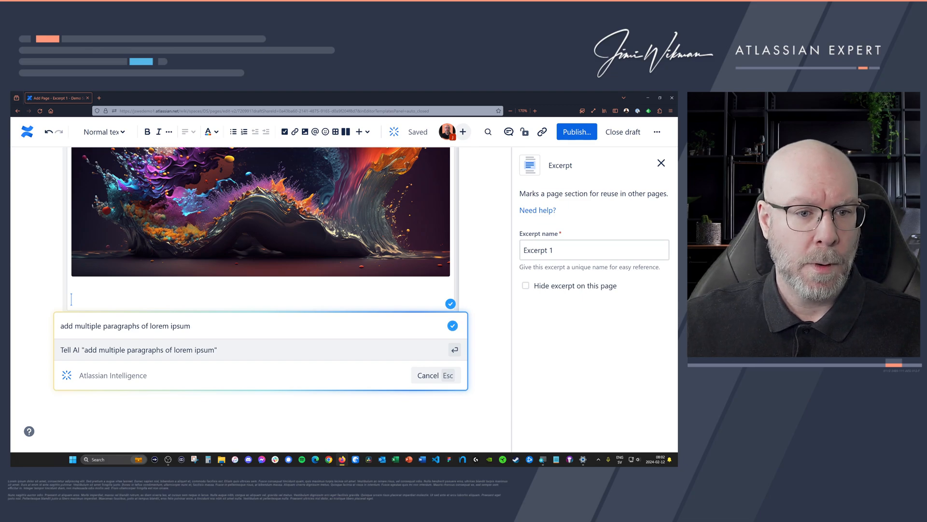
key("Return")
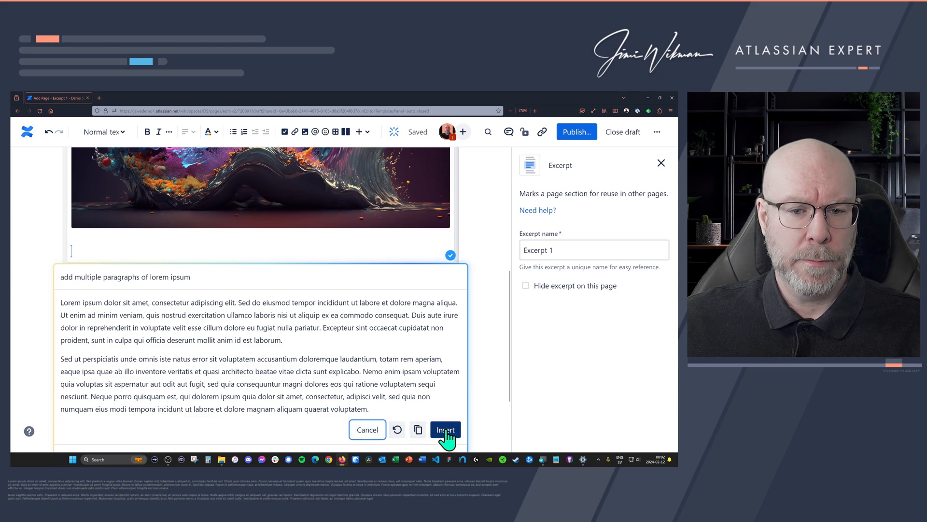
left_click(445, 429)
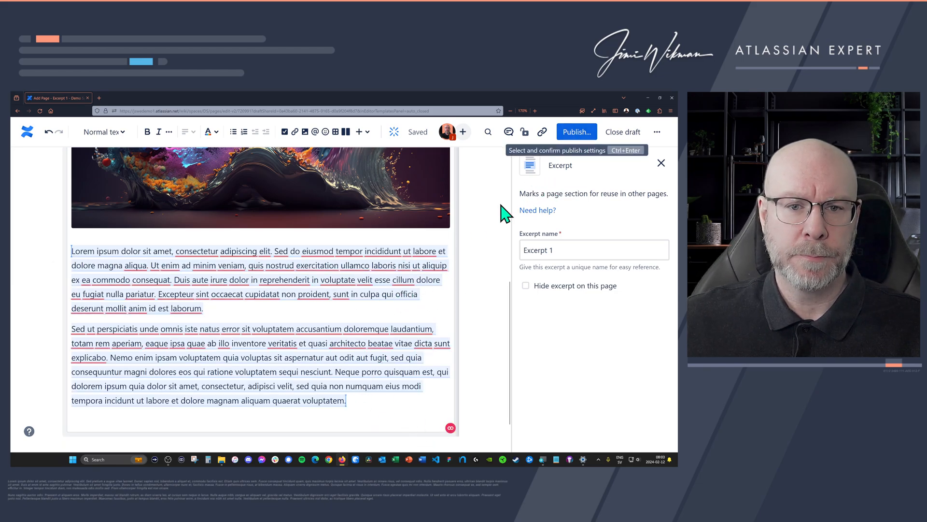
scroll(308, 354, "up", 5)
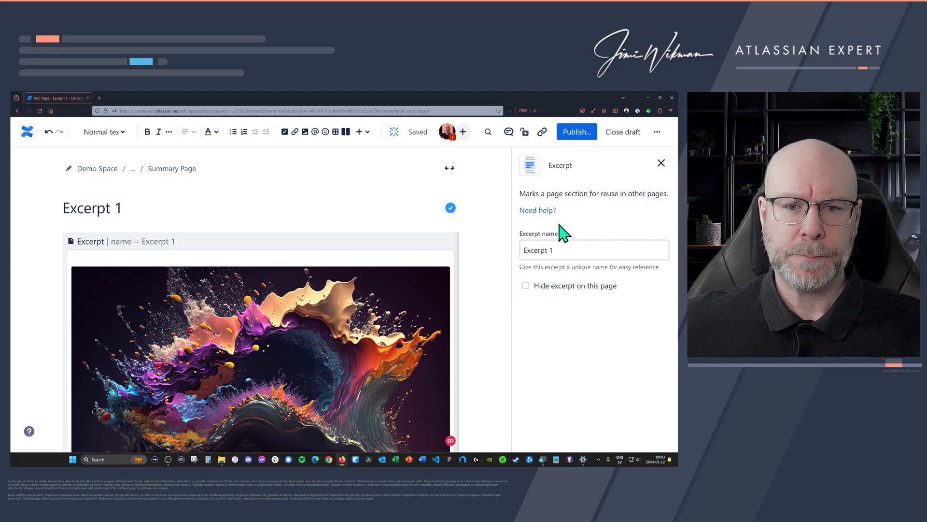
Step: Publish the Excerpt 1 page under Summary Page and look through its published image and text
key("ctrl+Return")
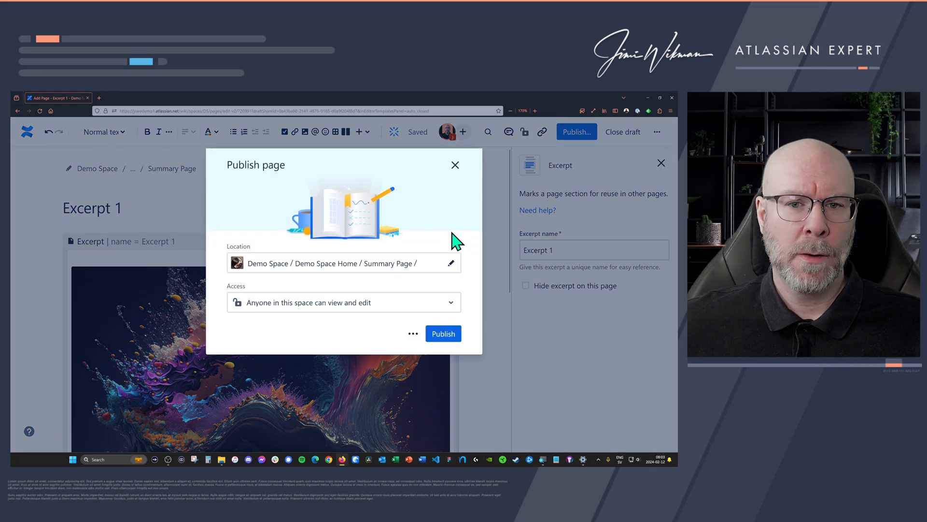
left_click(448, 338)
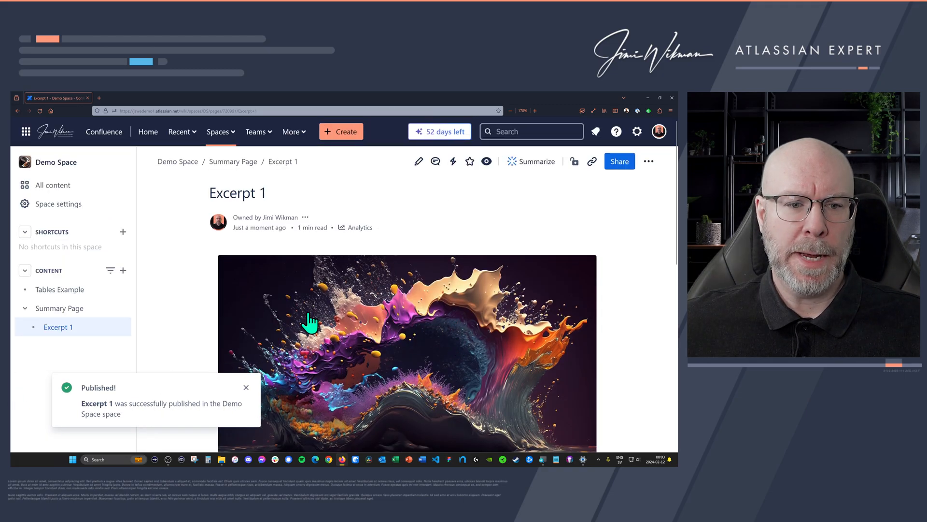
scroll(306, 331, "down", 10)
scroll(331, 327, "up", 10)
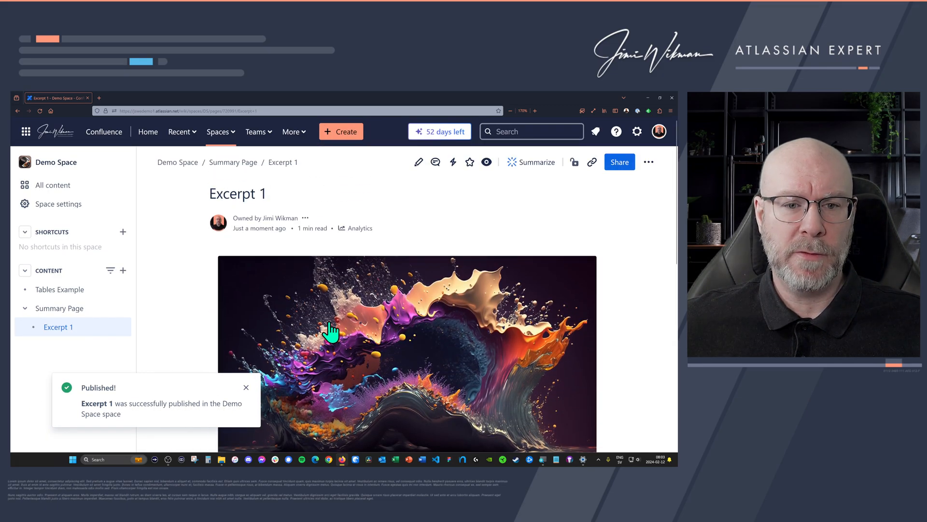
left_click(245, 387)
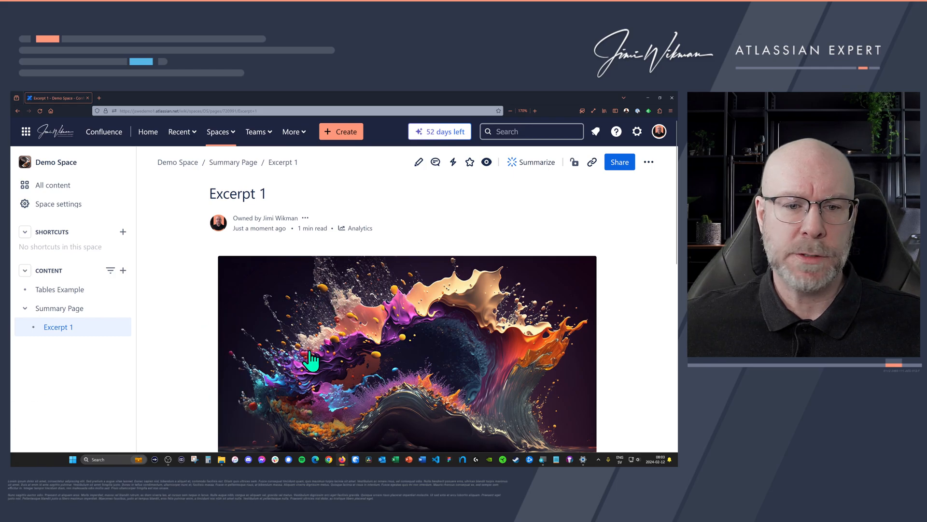
scroll(309, 363, "down", 10)
scroll(311, 361, "up", 9)
scroll(312, 360, "up", 1)
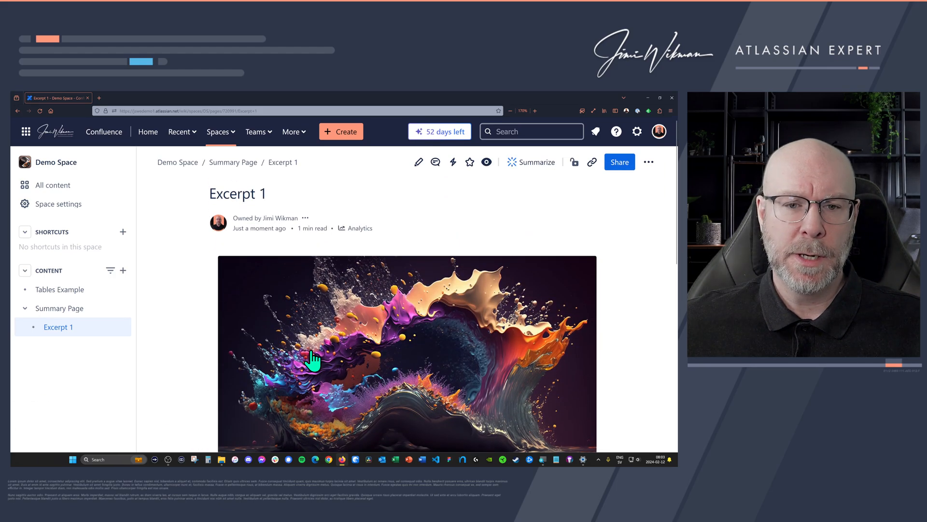
scroll(312, 360, "down", 10)
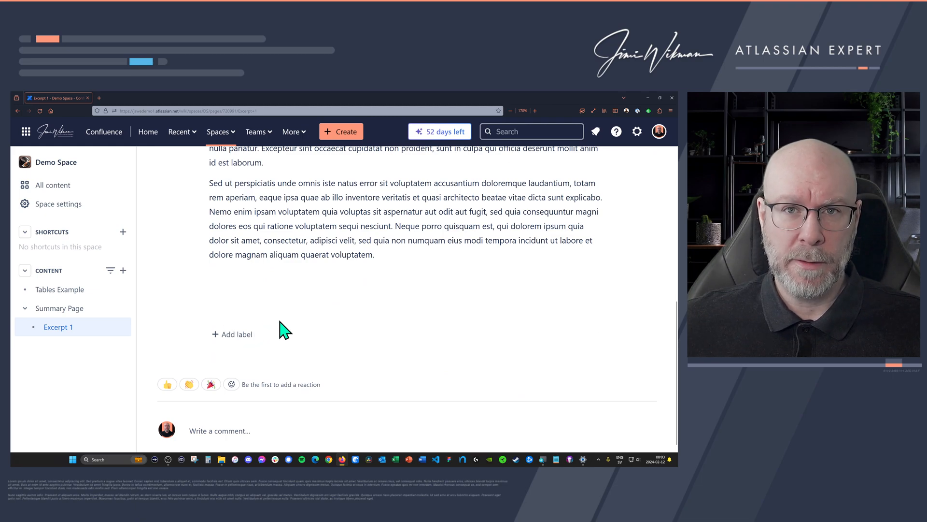
scroll(285, 330, "up", 3)
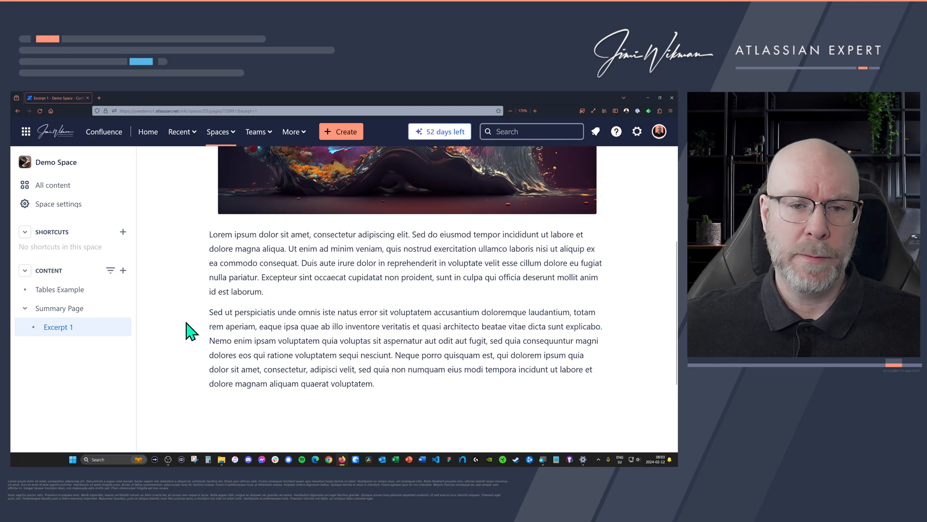
Step: Open Summary Page for editing and add an Insert excerpt macro below the lorem ipsum paragraph
left_click(73, 309)
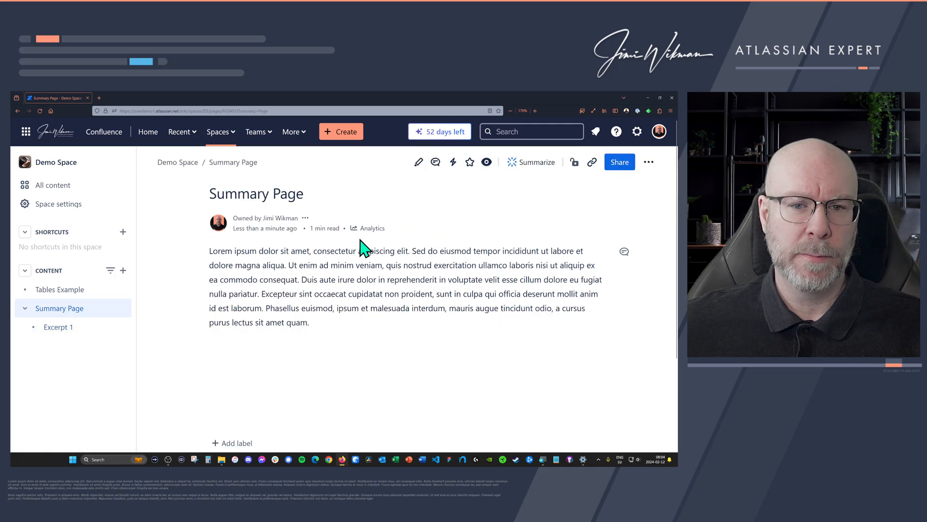
left_click(415, 172)
left_click(290, 329)
type("/exc")
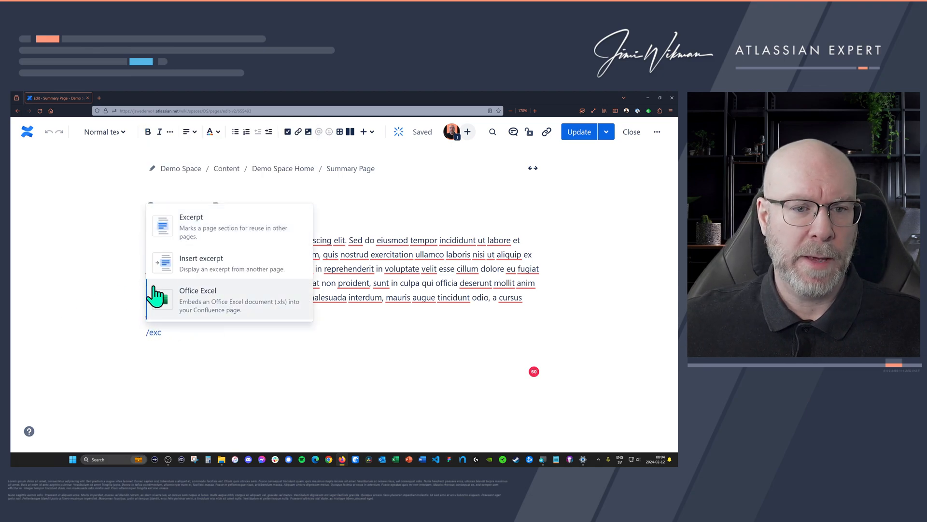
left_click(218, 279)
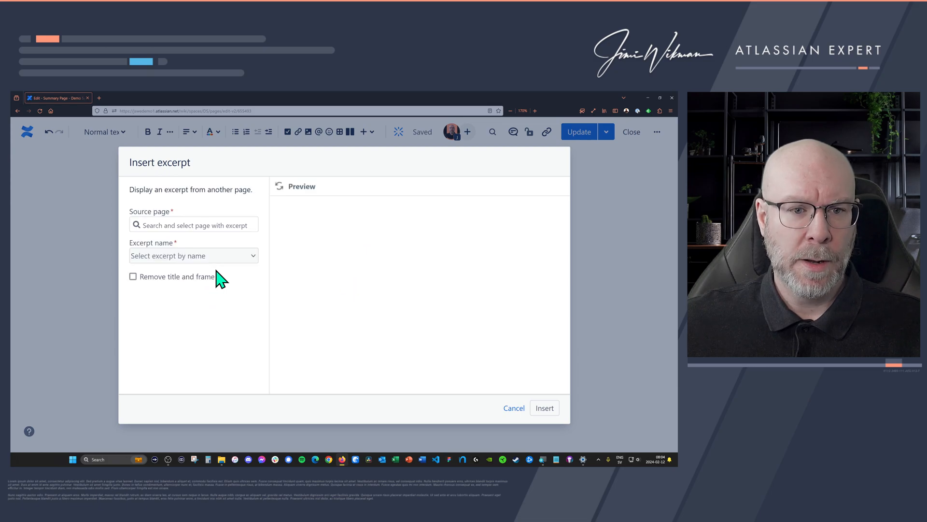
Step: Choose Excerpt 1 as the source page, preview its excerpt, and insert it with title and frame kept
left_click(200, 225)
type("exce")
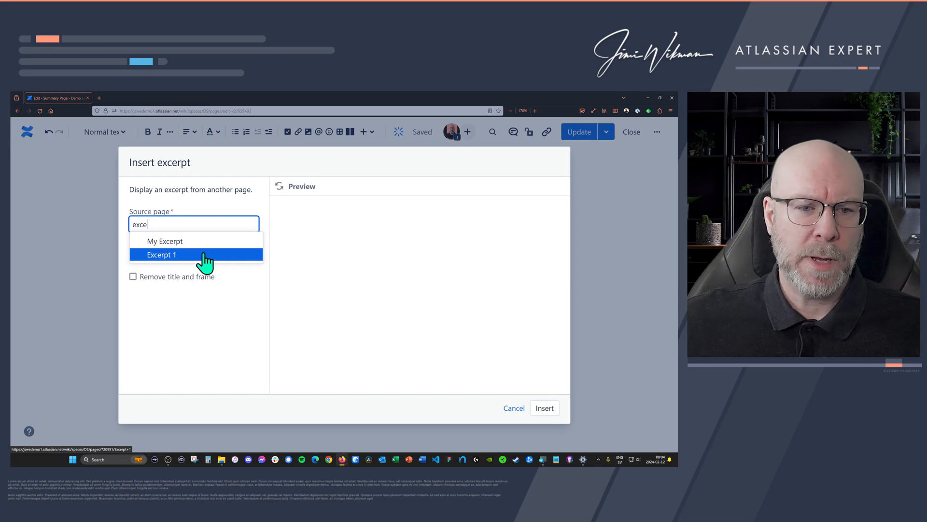
left_click(203, 255)
left_click(280, 187)
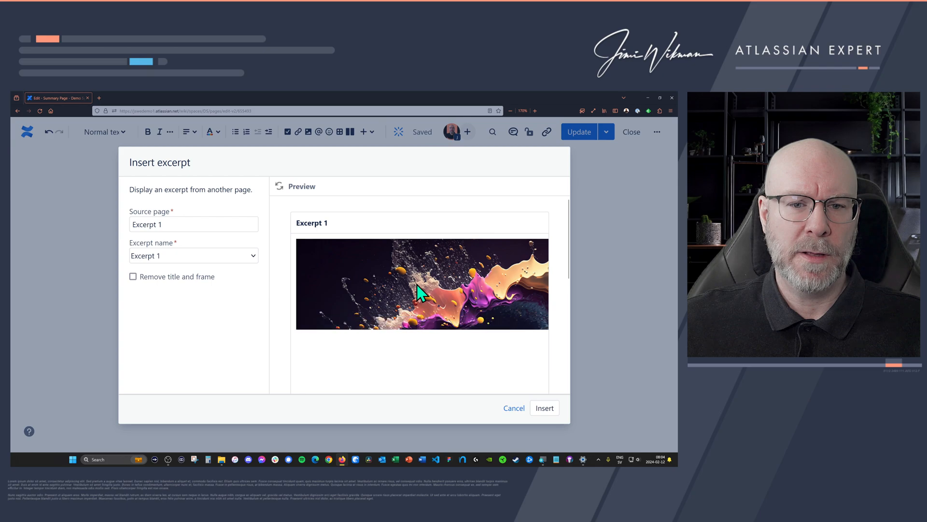
scroll(418, 289, "down", 5)
scroll(420, 289, "up", 5)
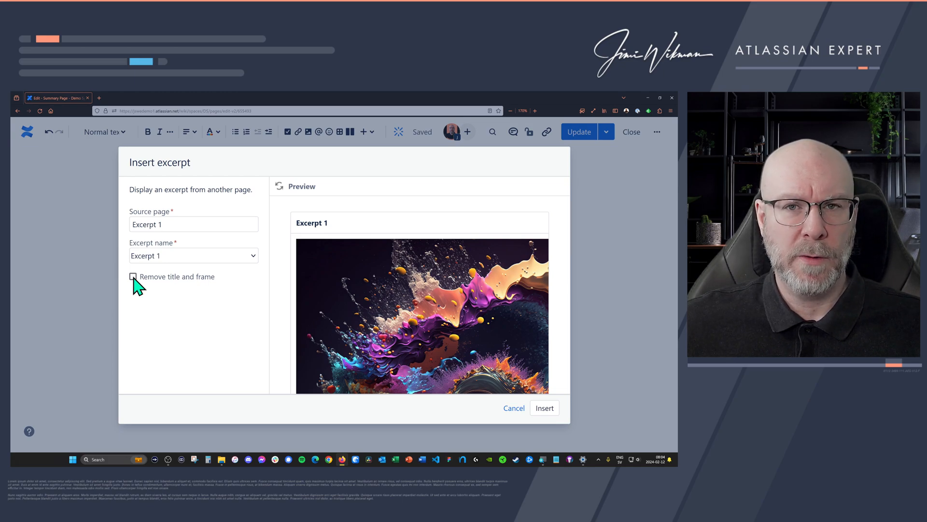
left_click(544, 408)
Step: Publish the Summary Page update and review the framed excerpt on the published page
scroll(585, 370, "down", 3)
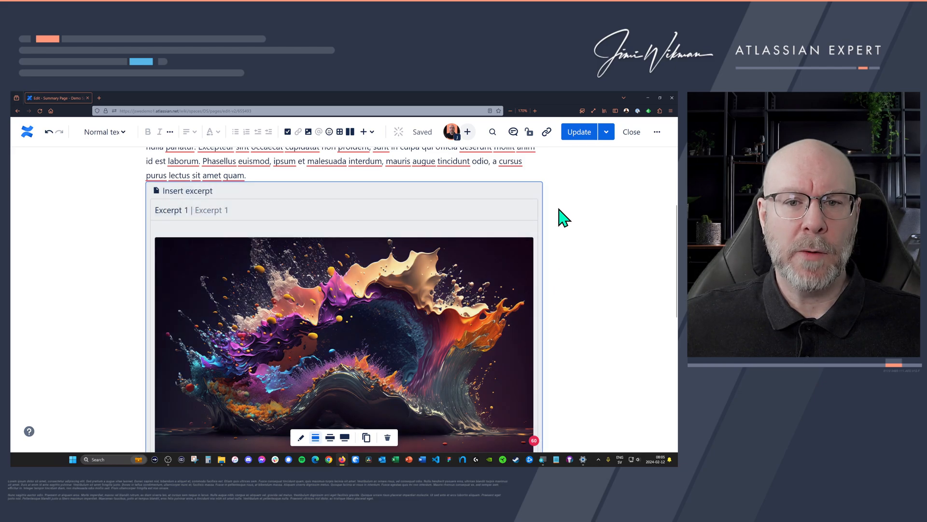
left_click(580, 133)
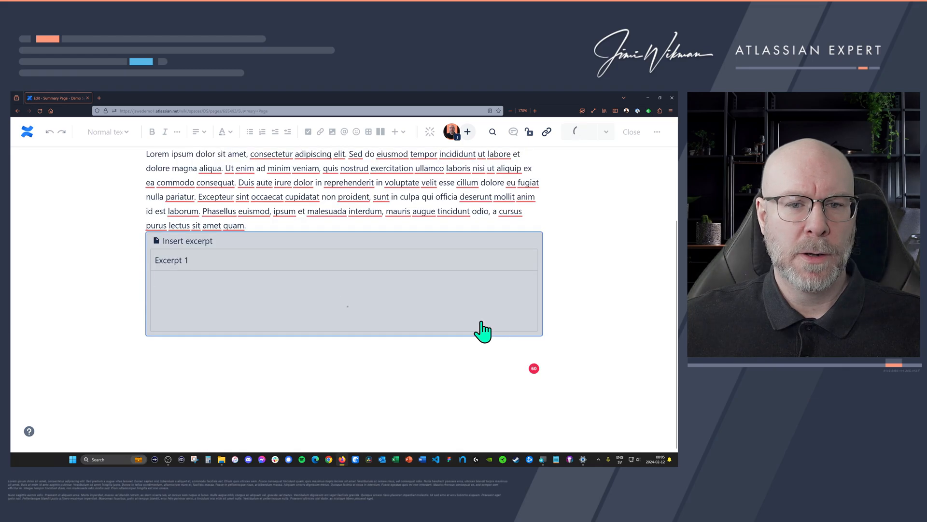
scroll(423, 301, "down", 4)
scroll(422, 305, "up", 2)
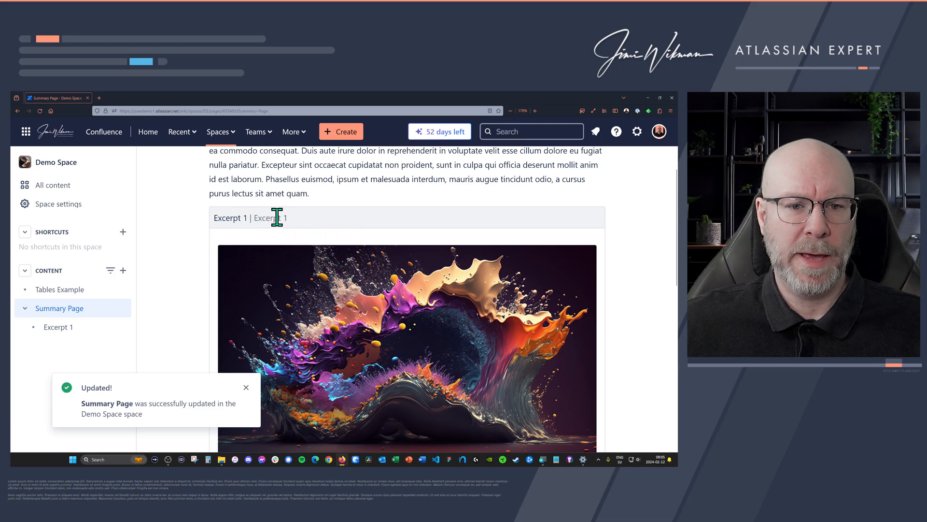
scroll(326, 249, "down", 7)
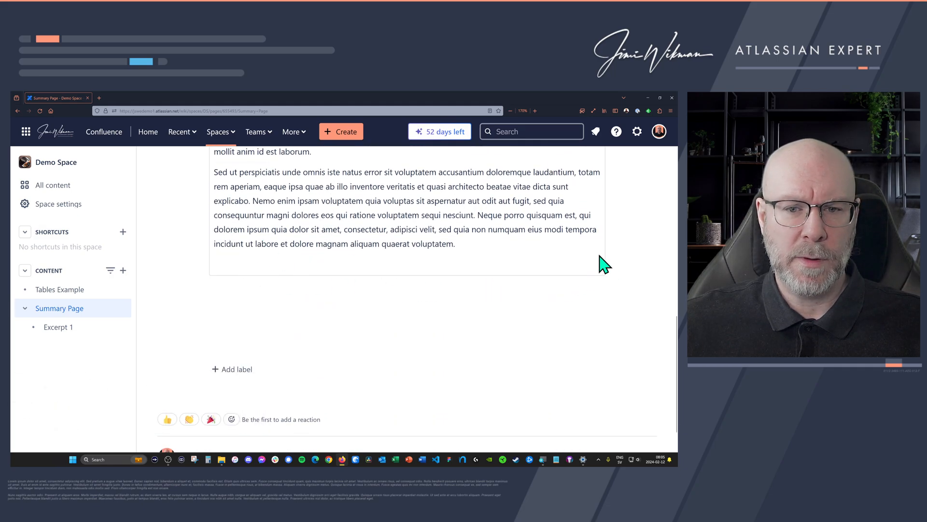
scroll(583, 265, "up", 5)
scroll(583, 266, "up", 5)
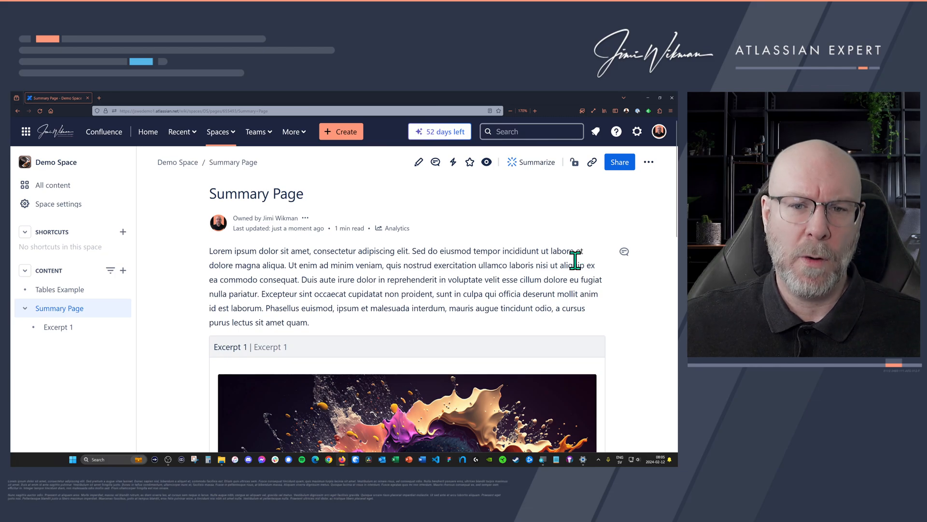
Step: Edit the Insert excerpt macro on Summary Page to remove its title and frame
left_click(418, 164)
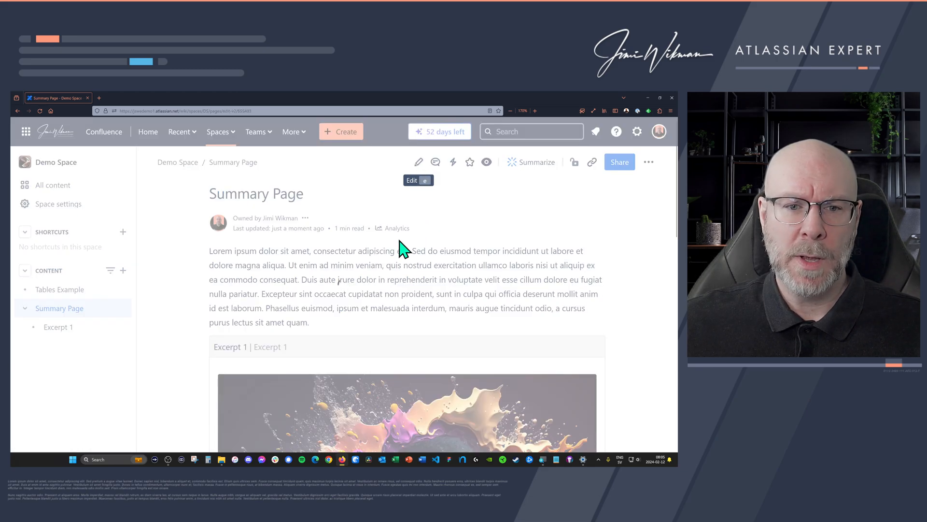
left_click(280, 355)
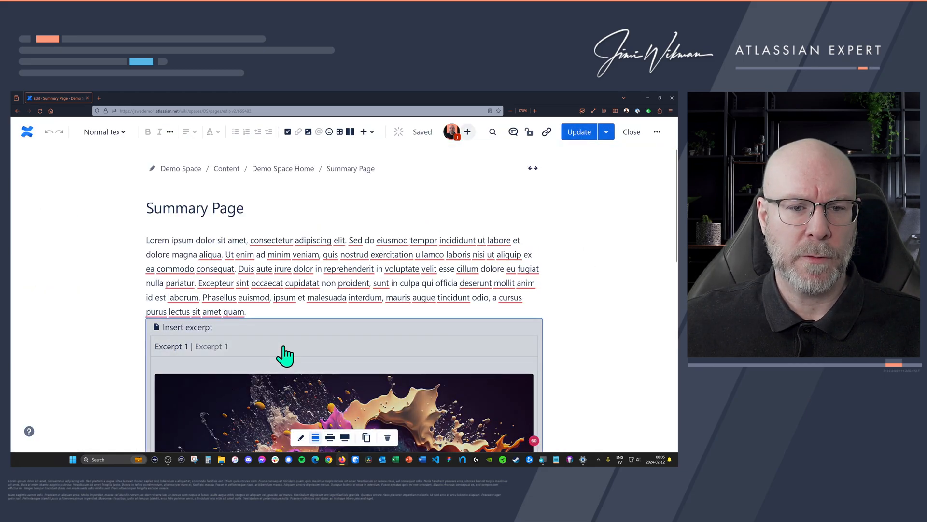
left_click(300, 437)
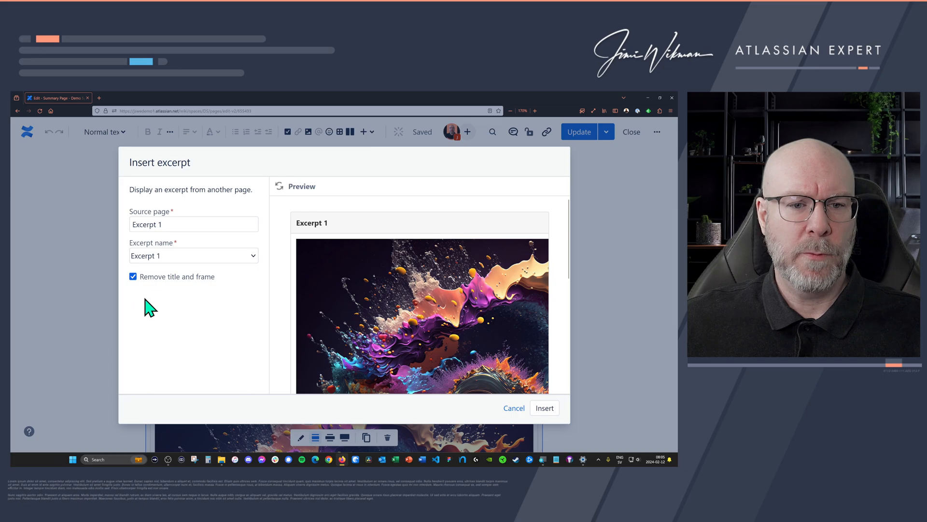
left_click(540, 409)
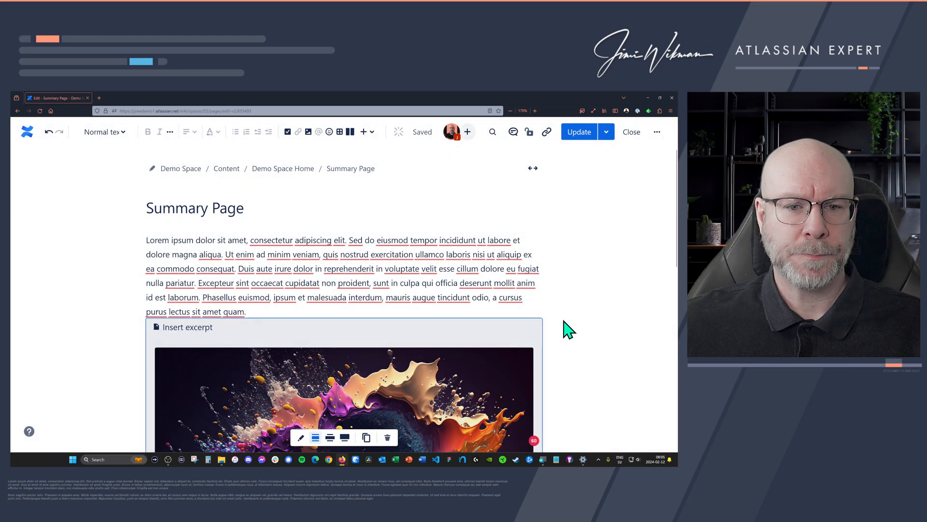
Step: Update Summary Page with the frameless excerpt and check how it blends into the page content
left_click(573, 135)
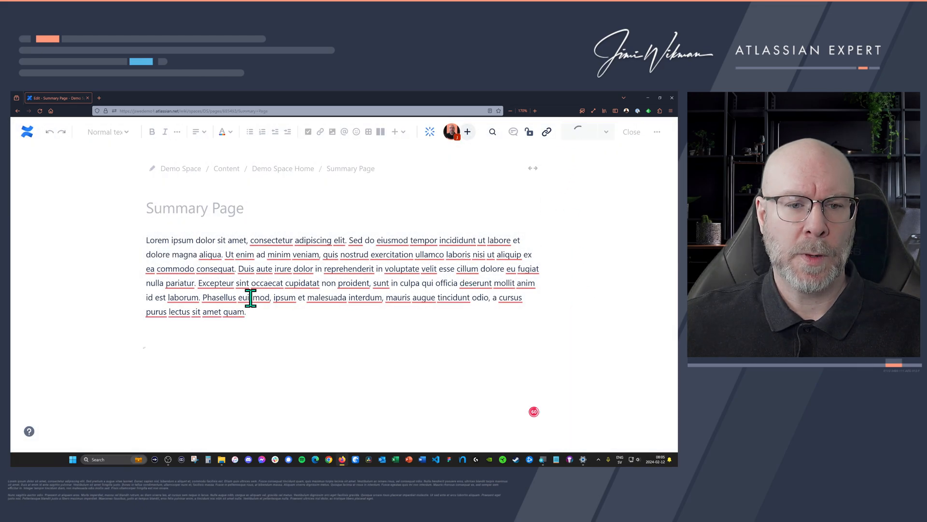
scroll(414, 331, "down", 15)
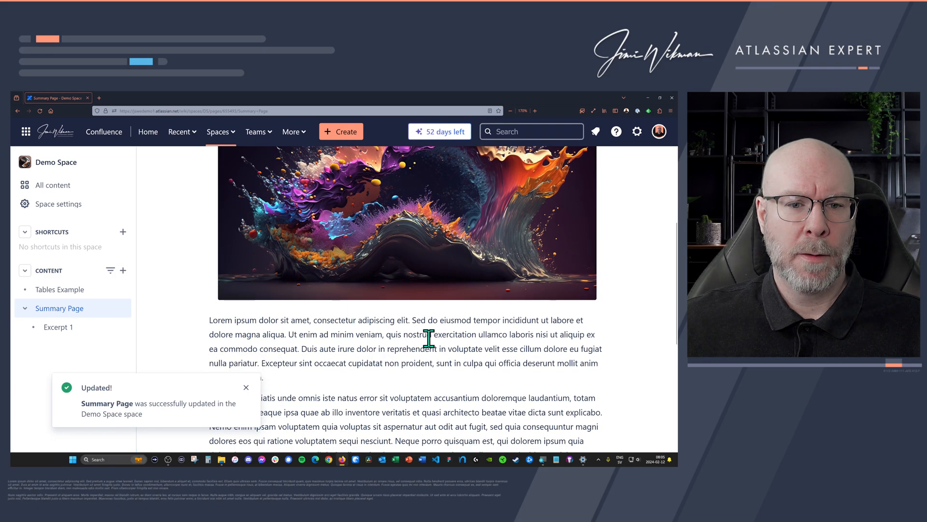
scroll(445, 347, "up", 15)
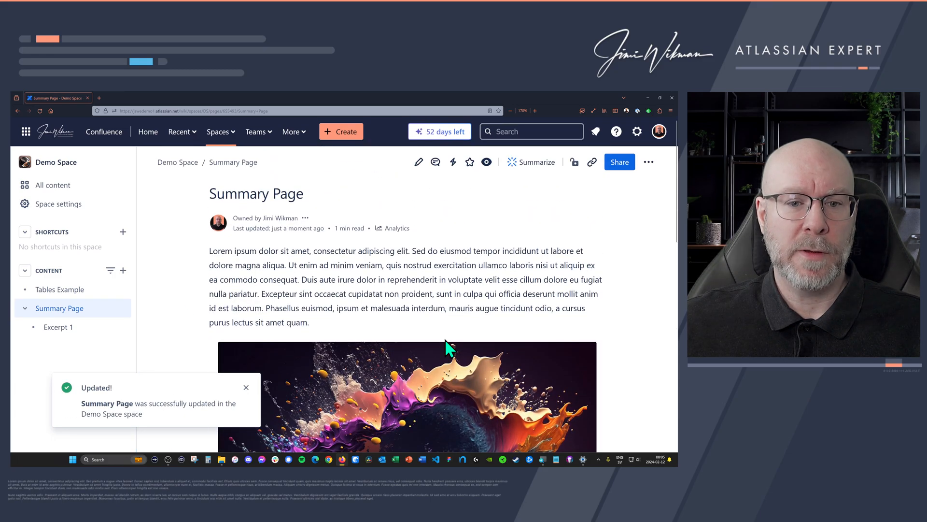
scroll(445, 341, "down", 3)
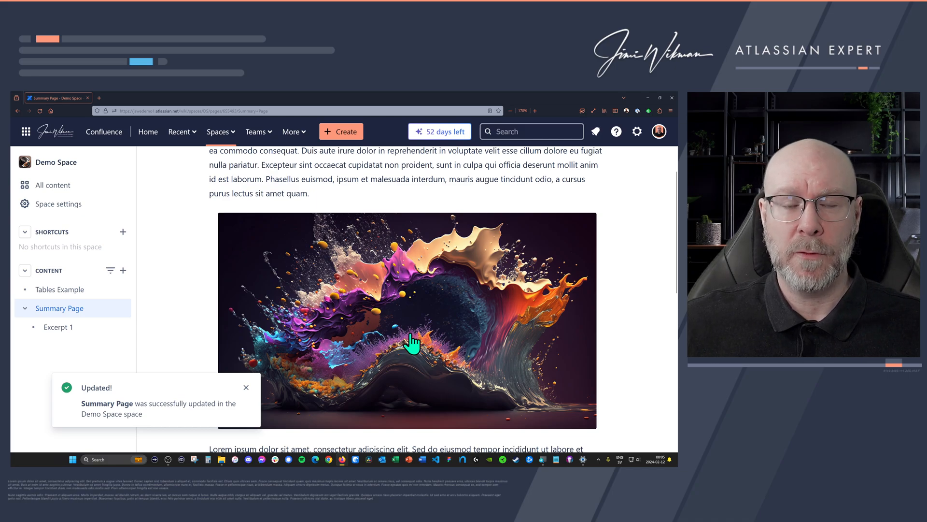
left_click(246, 388)
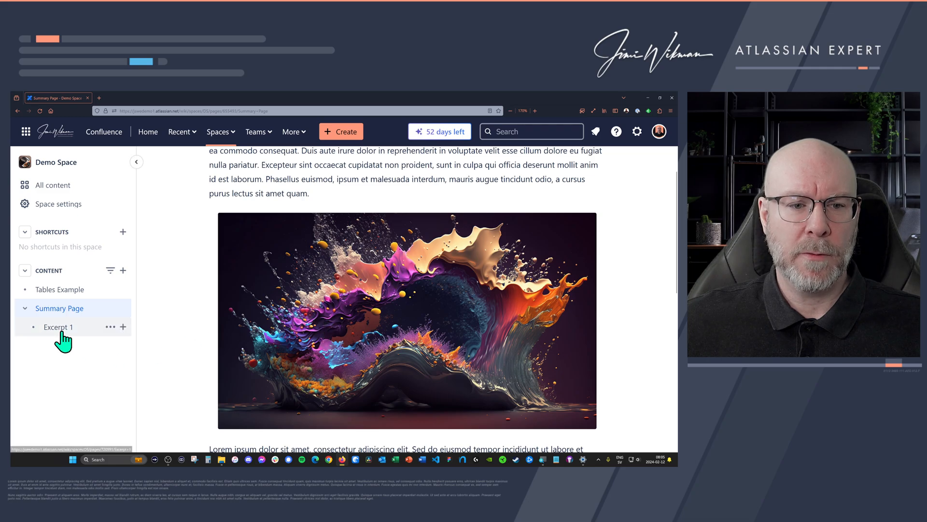
Step: Create another child page under Summary Page titled "Excerpt 2"
mouse_move(61, 333)
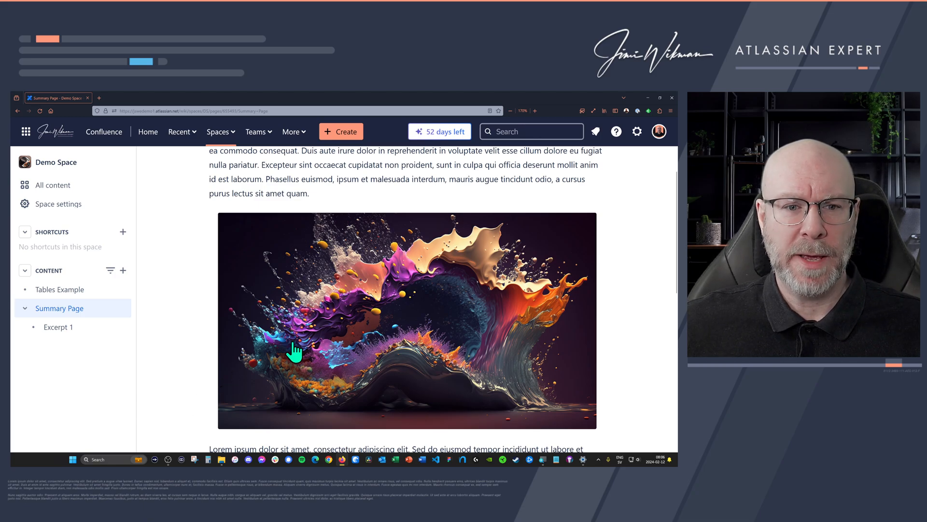
scroll(293, 341, "down", 5)
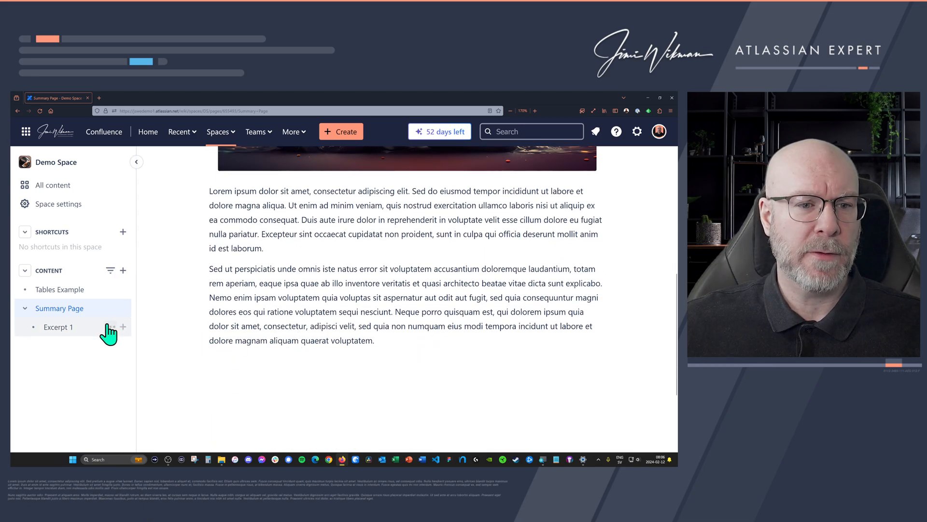
left_click(123, 308)
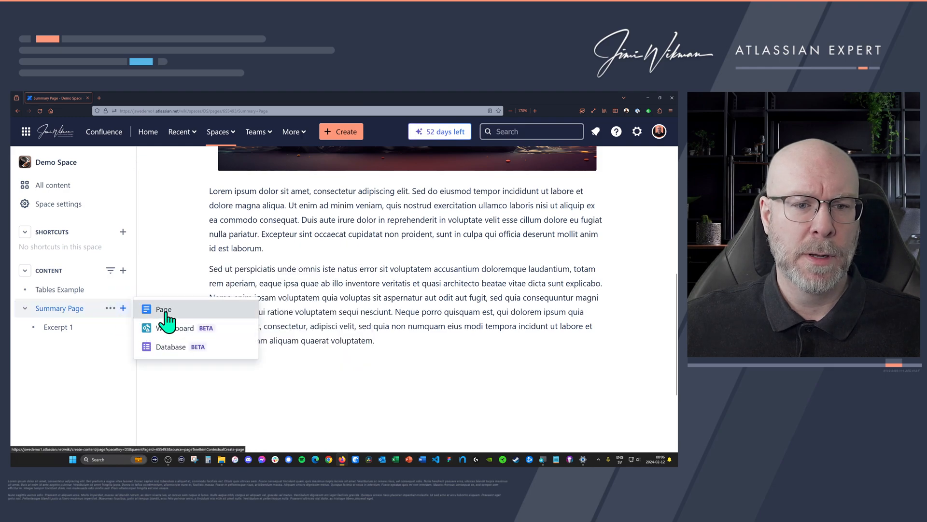
left_click(159, 306)
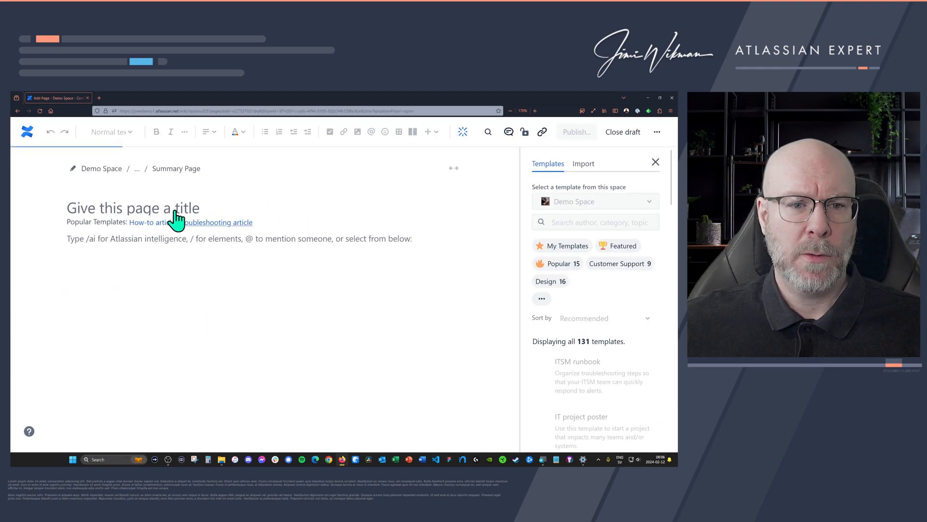
type("Ex")
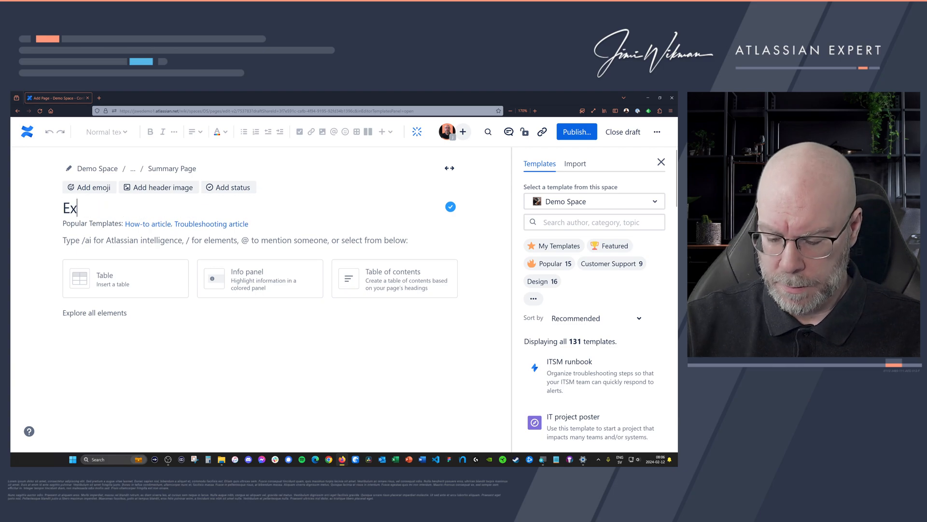
type("cerpt 2")
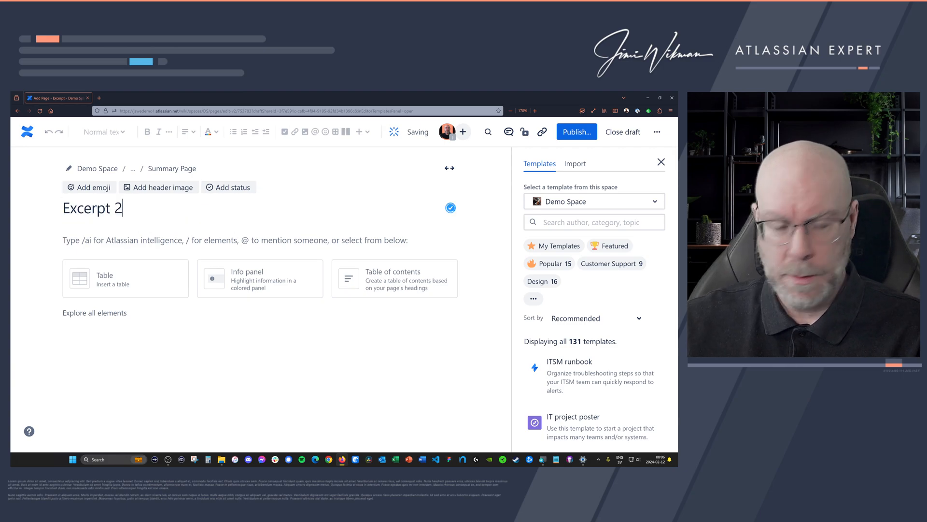
Step: Insert an Excerpt macro in the body of the Excerpt 2 page and name it "Excerpt 2"
left_click(158, 240)
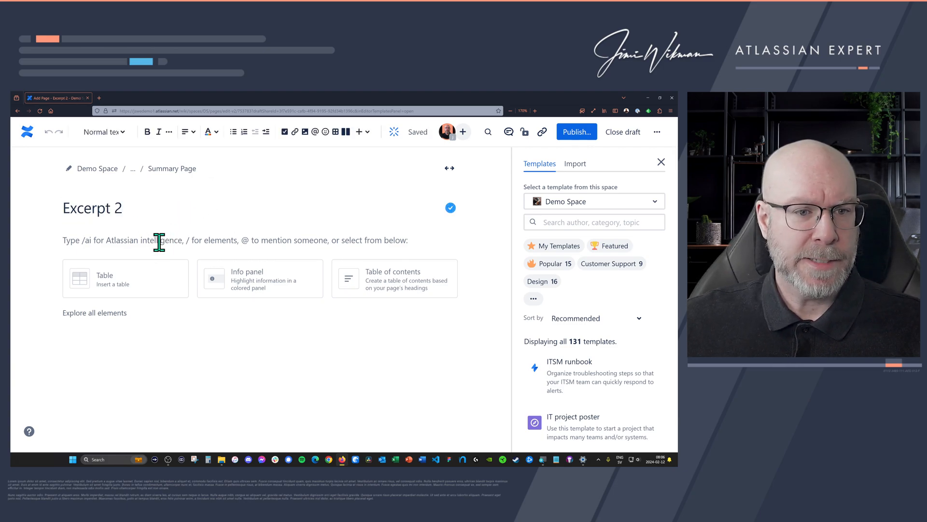
type("/e")
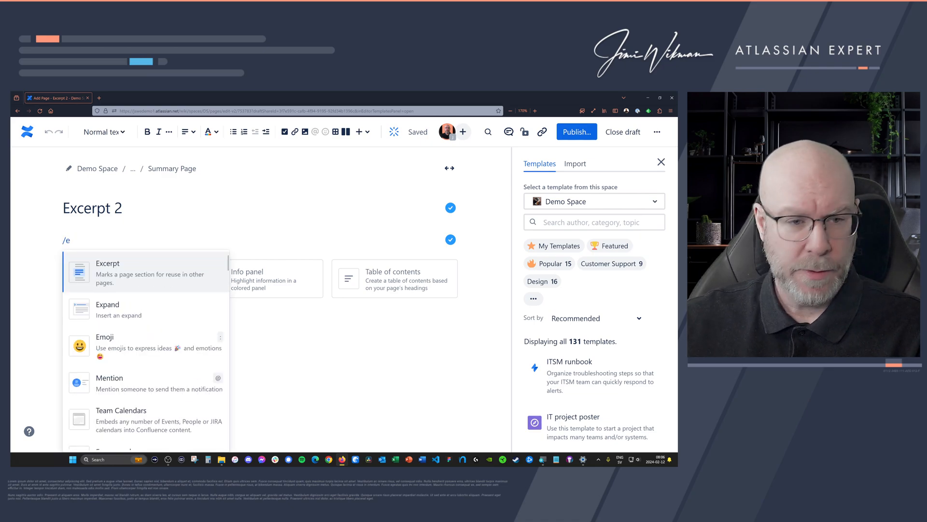
left_click(117, 285)
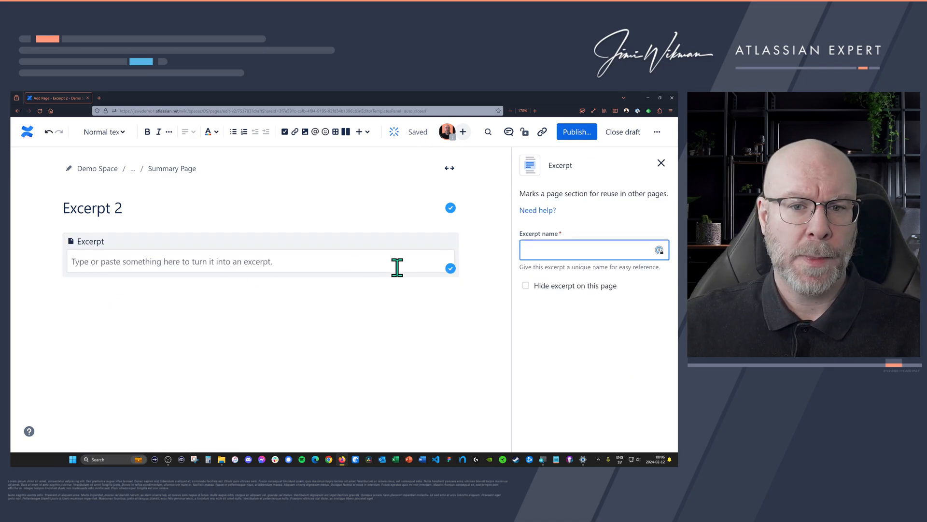
left_click(534, 250)
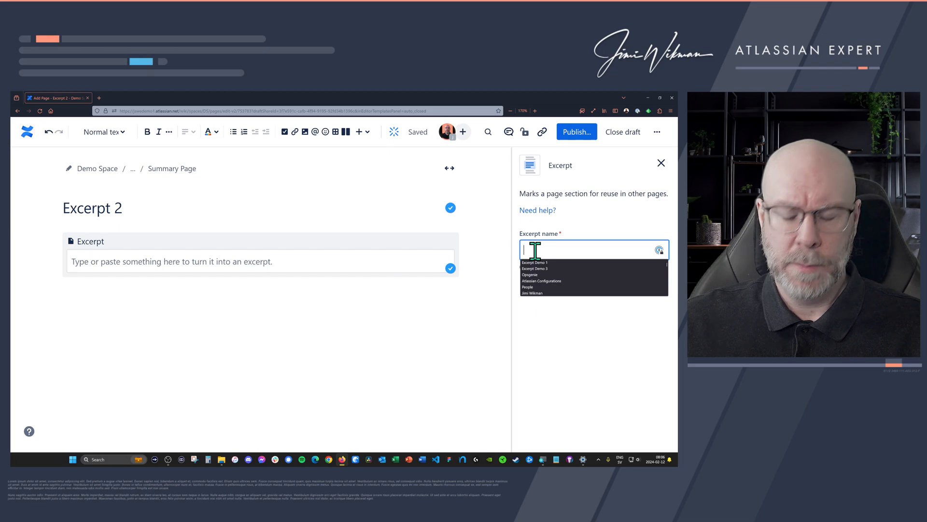
type("excer")
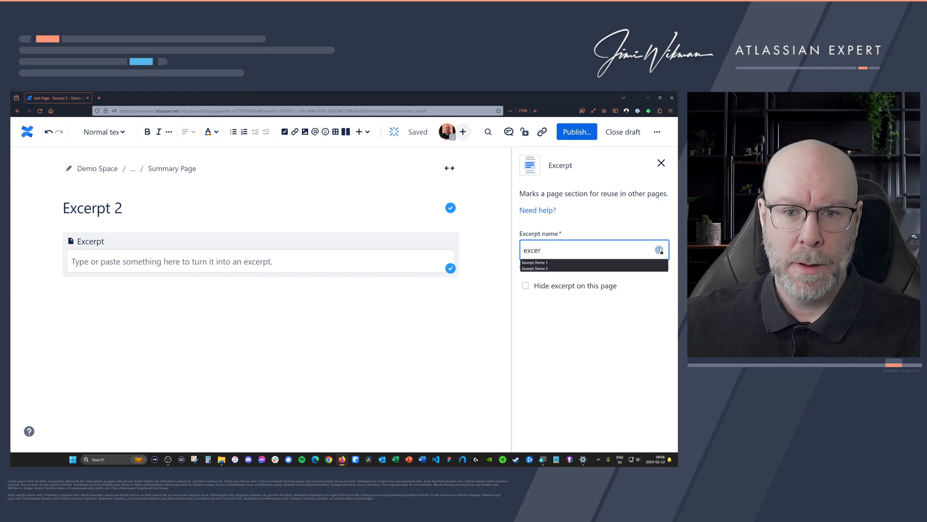
left_click(550, 268)
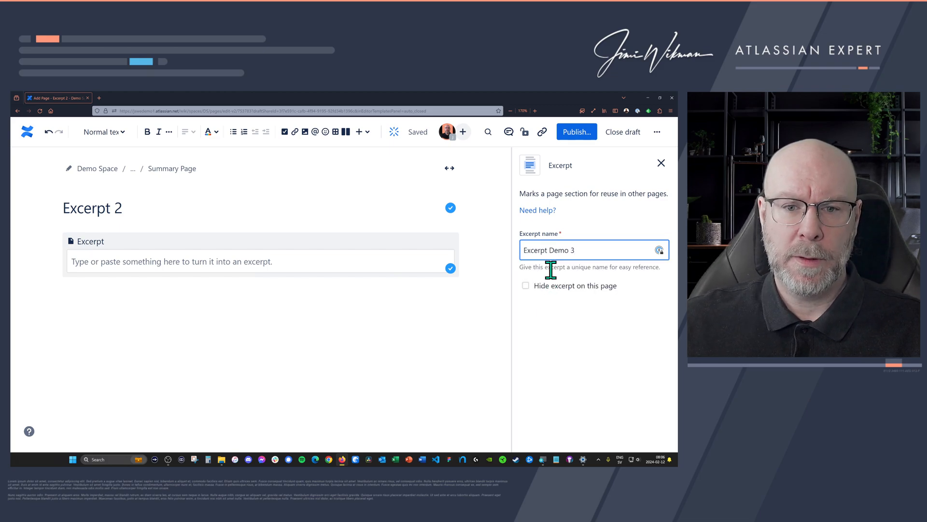
key("BackSpace")
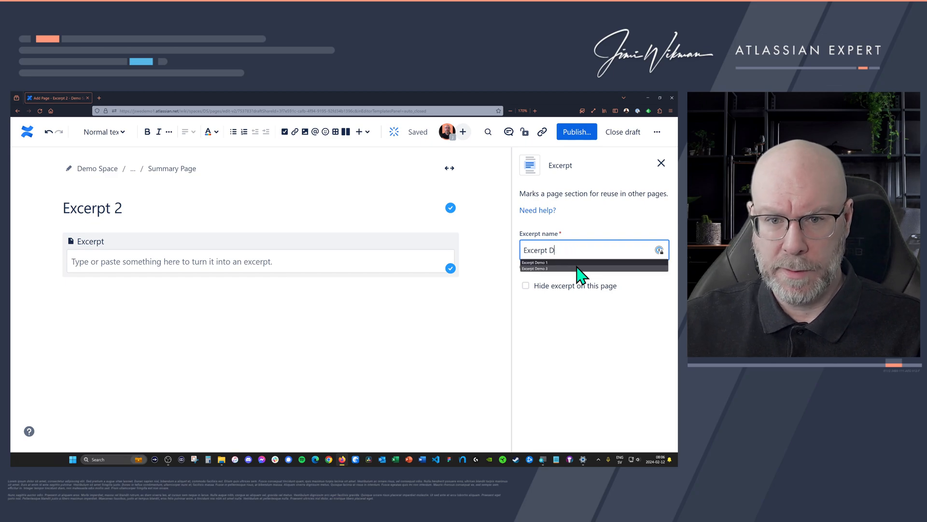
type("2")
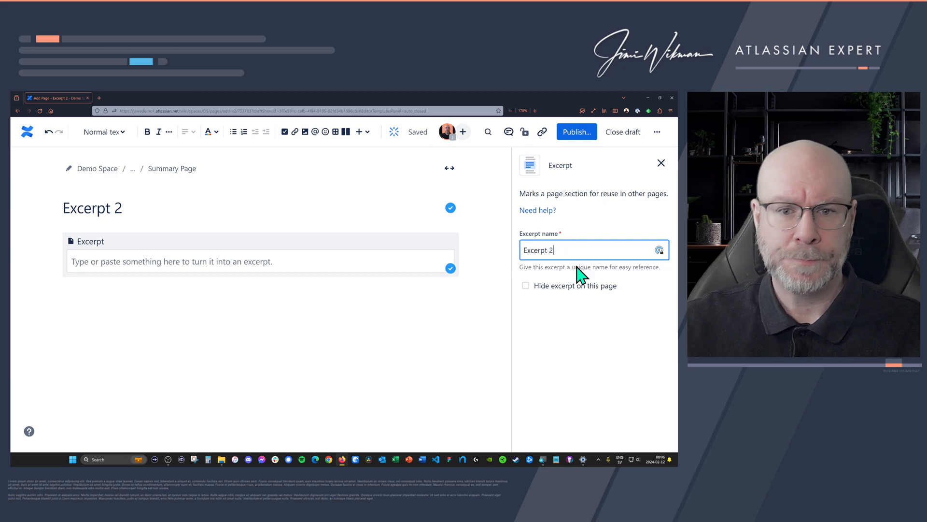
Step: Add the close-up-hardware-component-background image from the Downloads folder to the Excerpt 2 macro
left_click(308, 265)
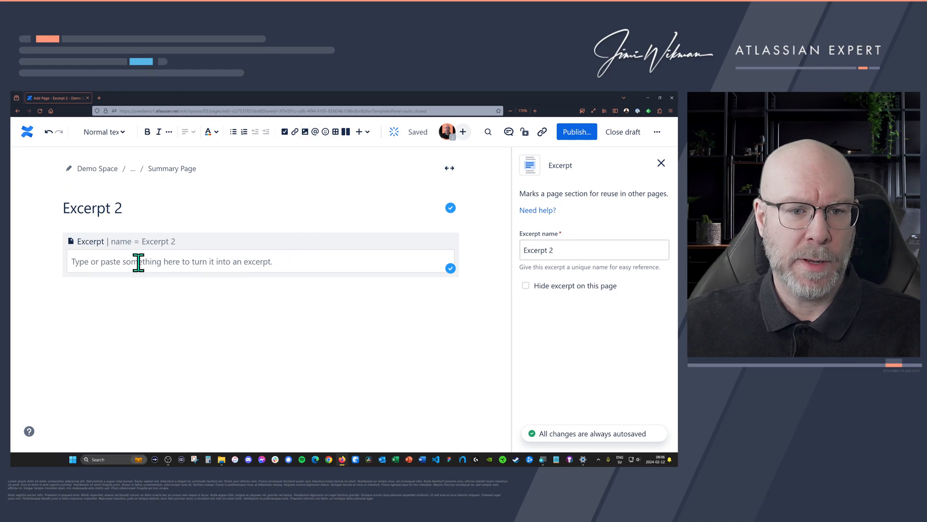
left_click(305, 133)
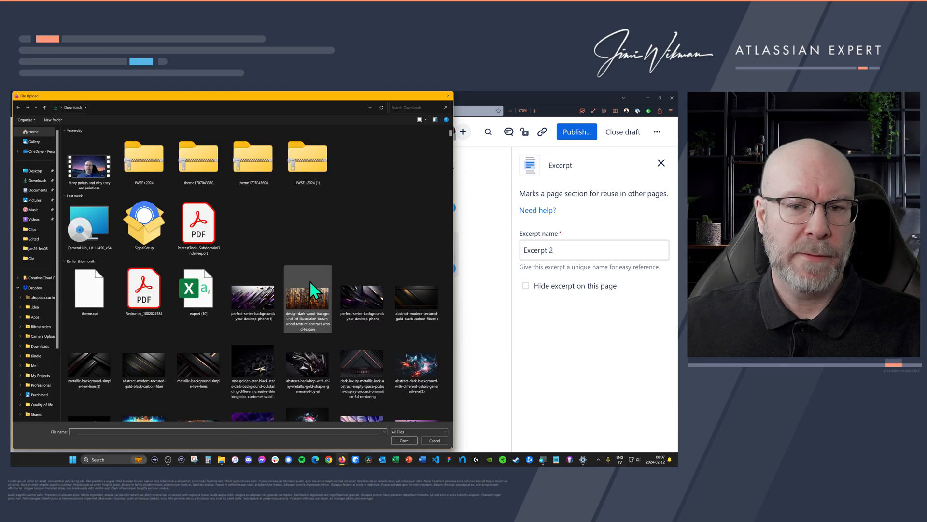
scroll(334, 310, "down", 10)
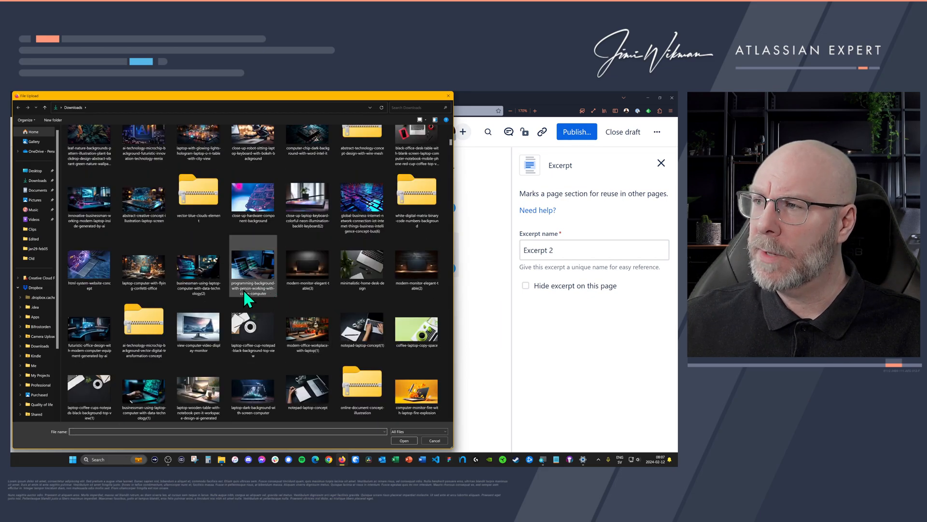
left_click(259, 197)
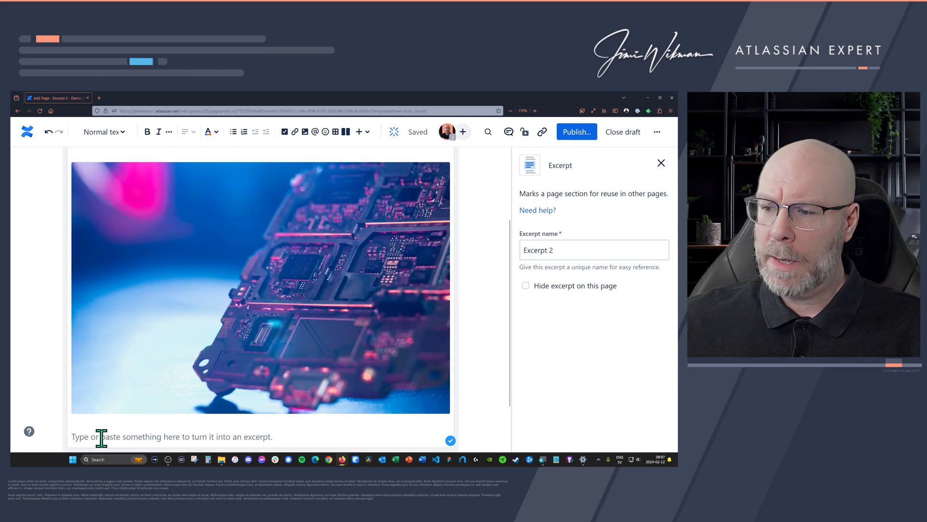
Step: Generate text below the image with Atlassian Intelligence using the prompt "describe how to use excerpt in confluence" and insert it
type("/ai")
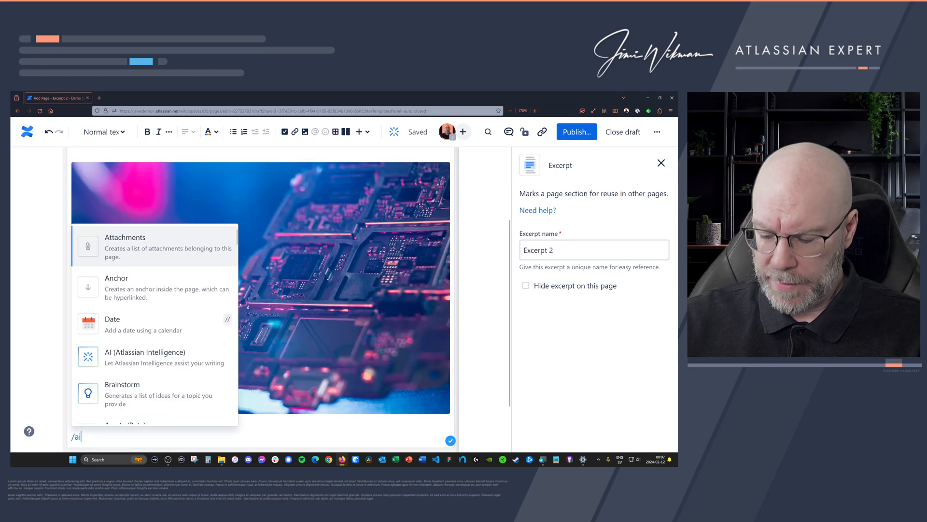
key("Return")
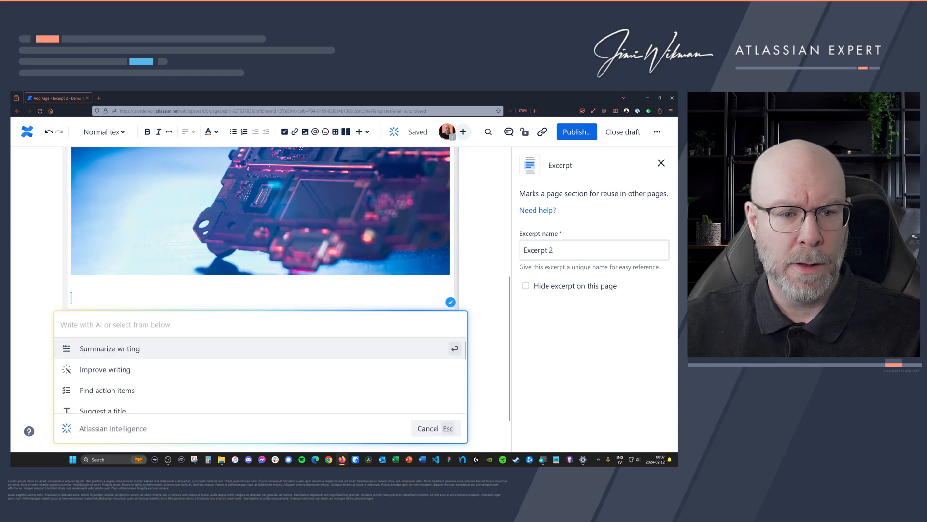
type("descri")
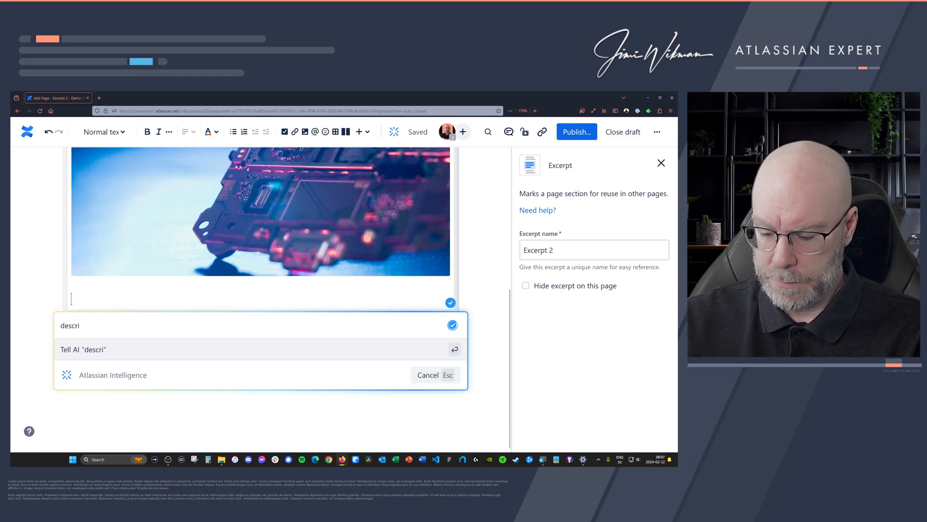
type("be how to use excerpt in confluen")
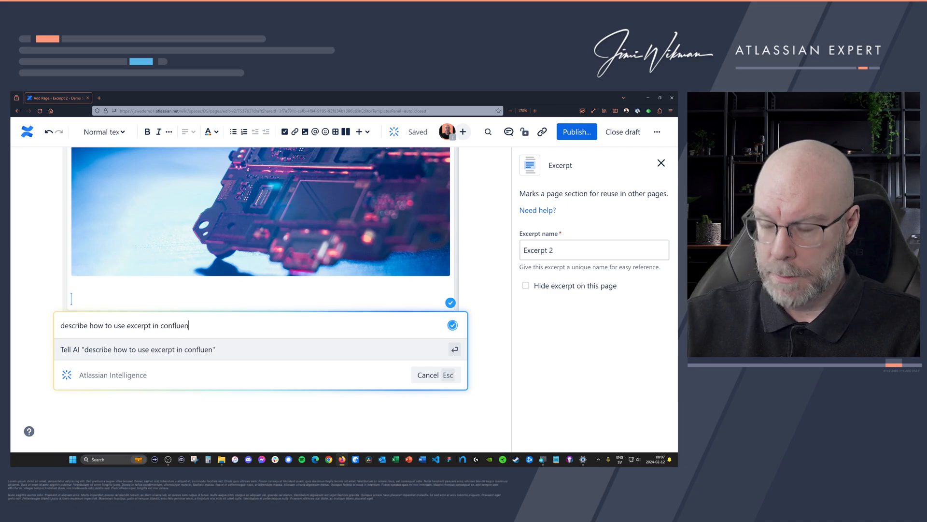
key("Return")
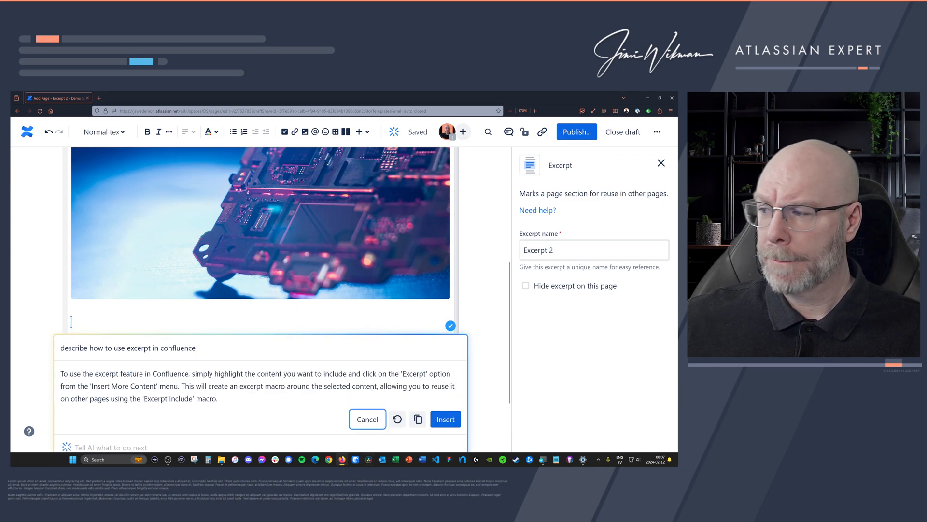
left_click(446, 419)
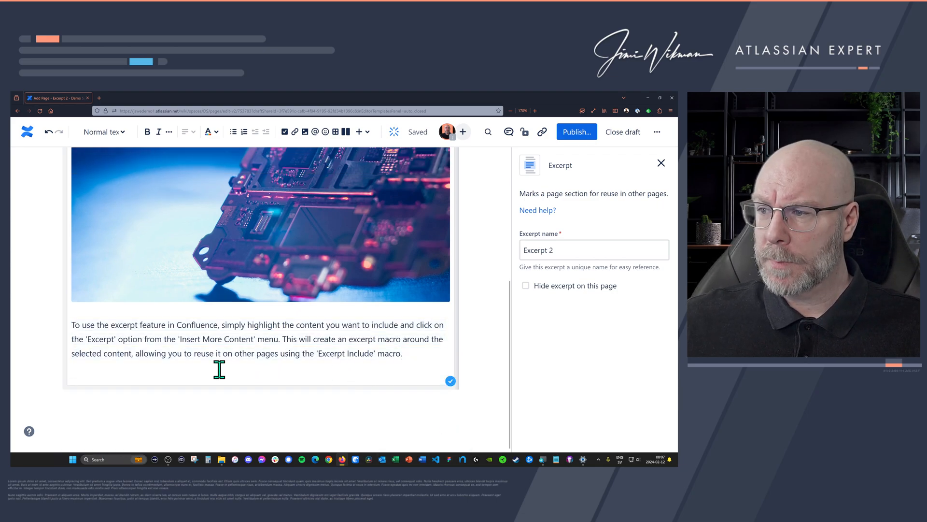
Step: Insert a second Excerpt macro on the page, below the excerpt containing the image
left_click(128, 406)
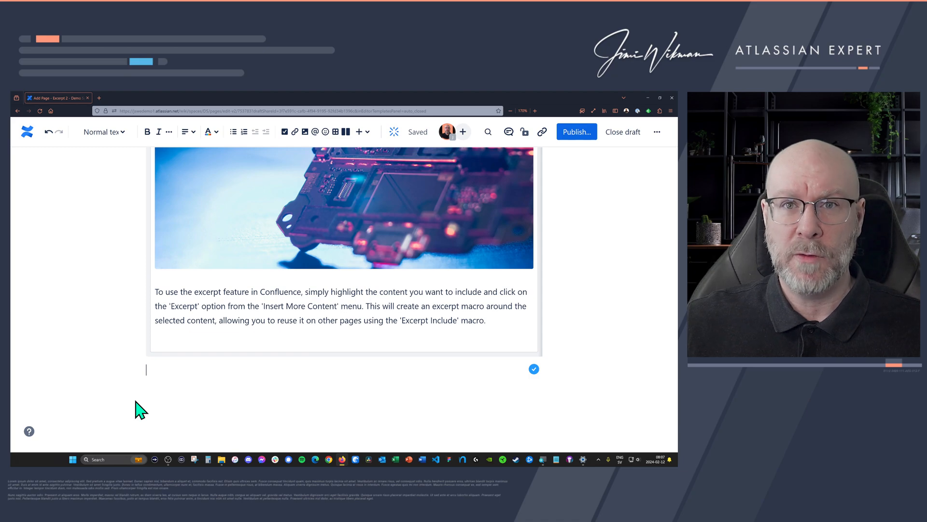
type("/exc")
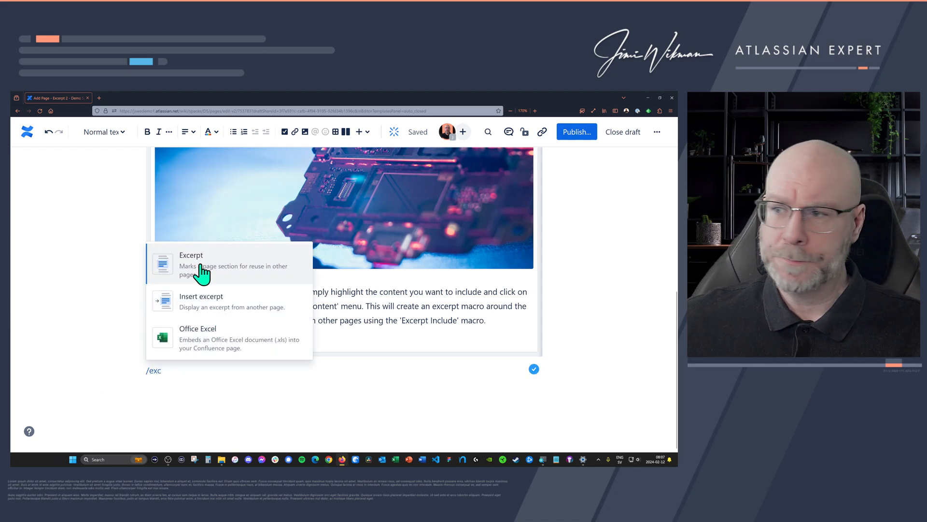
left_click(178, 271)
left_click(107, 379)
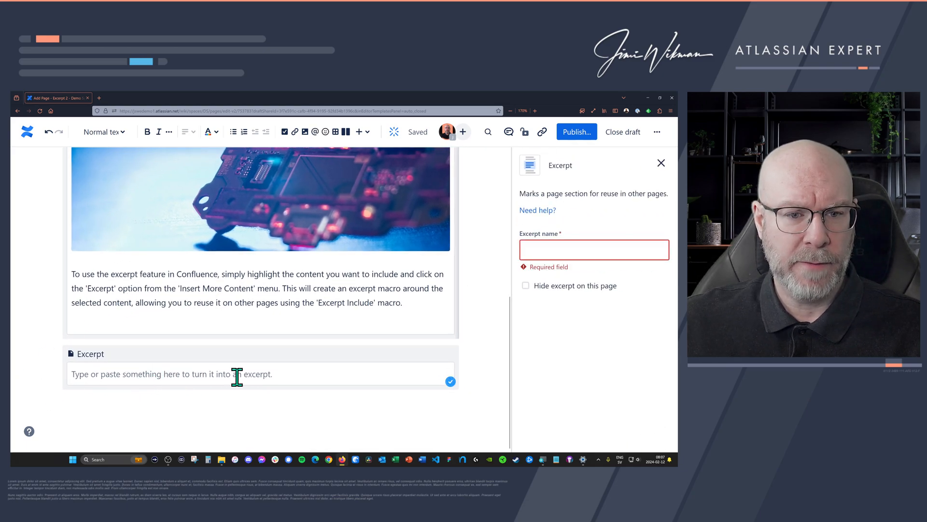
Step: Enter "Headline" in the second excerpt's body and format it as Heading 1
triple_click(289, 371)
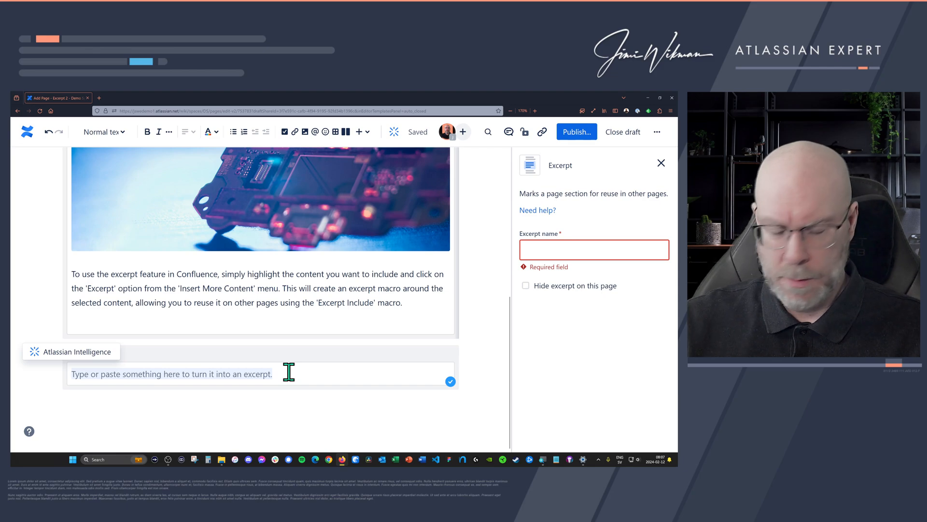
type("Headline")
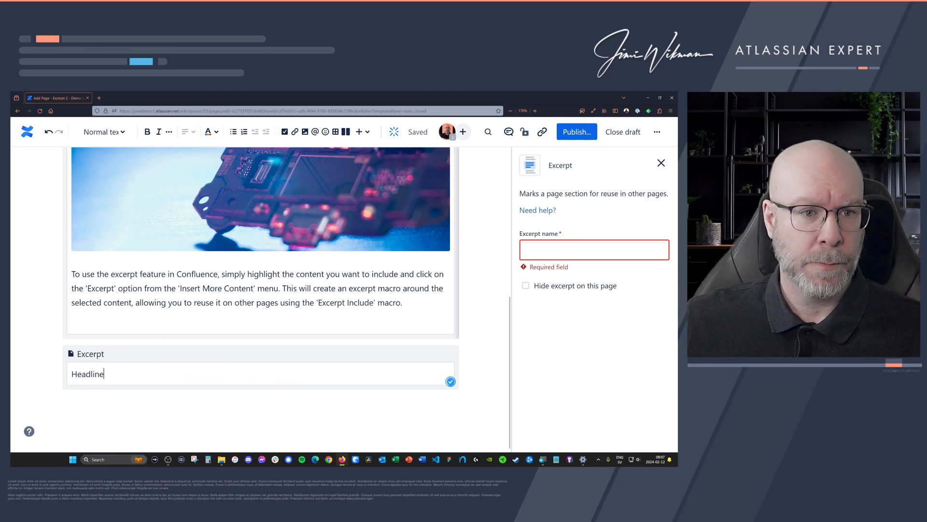
left_click_drag(104, 374, 71, 374)
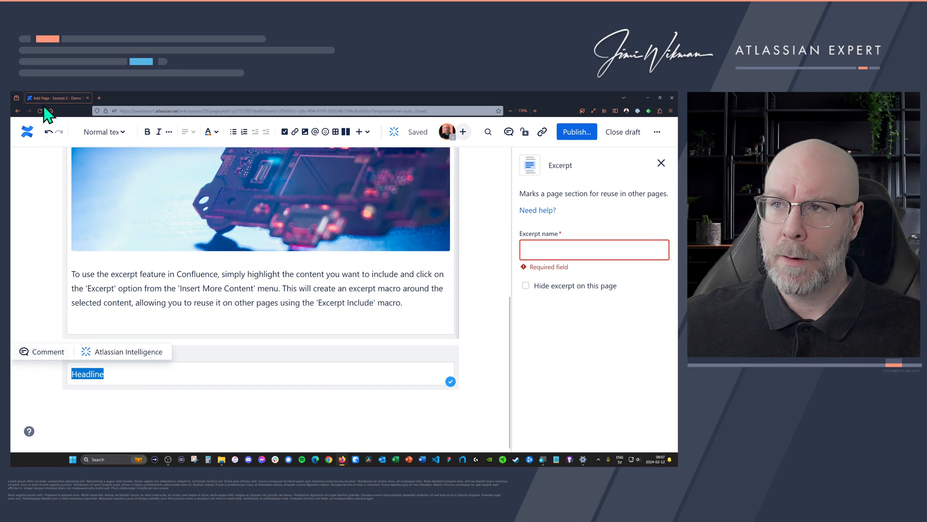
left_click(102, 134)
left_click(119, 183)
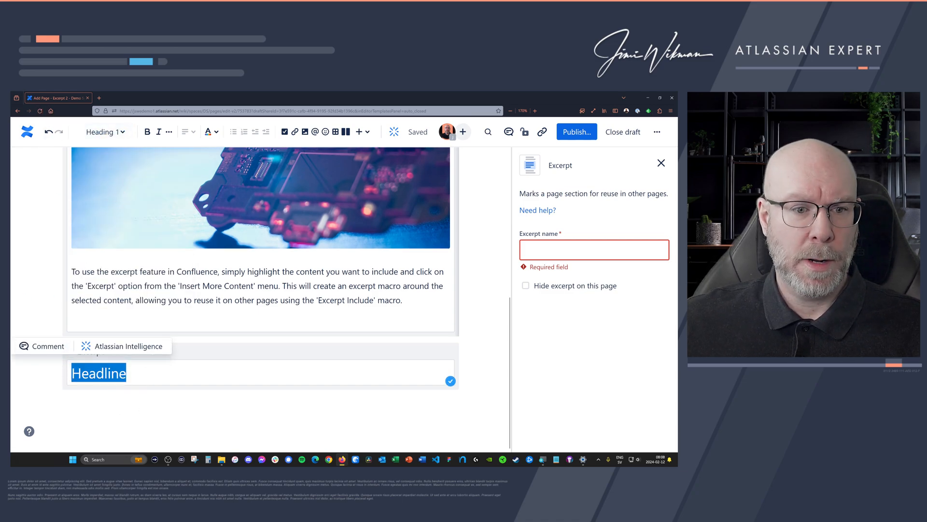
Step: Below the headline, prompt Atlassian Intelligence with "describe how excerpt include for confluence works", regenerate the answer once and insert it
left_click(197, 314)
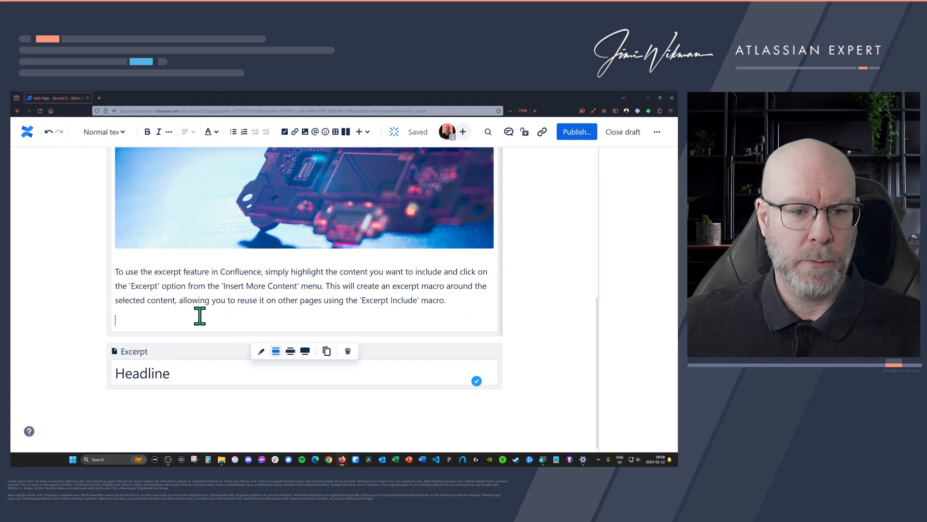
key("Return")
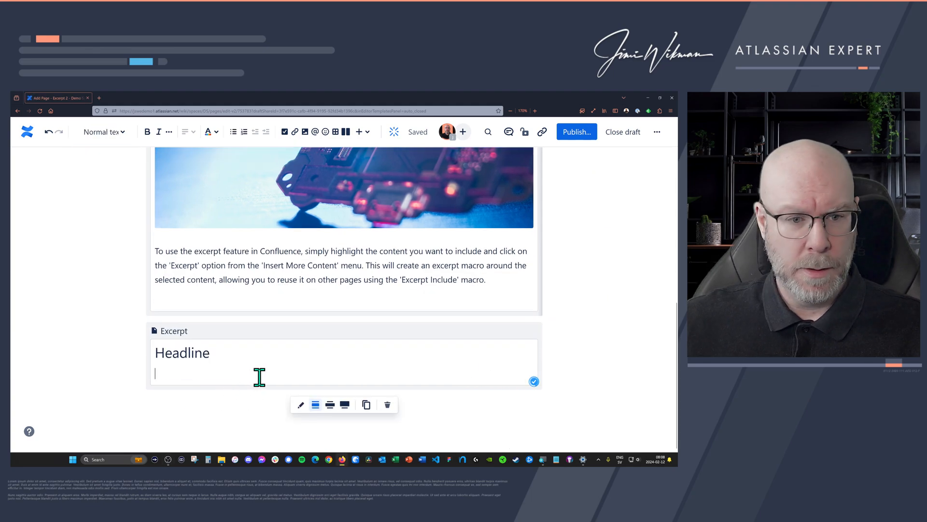
type("/ai")
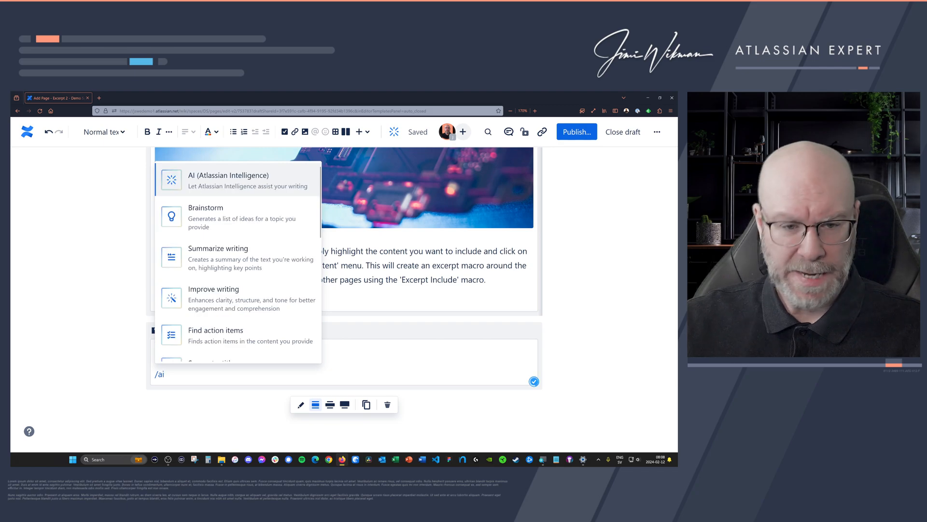
key("Return")
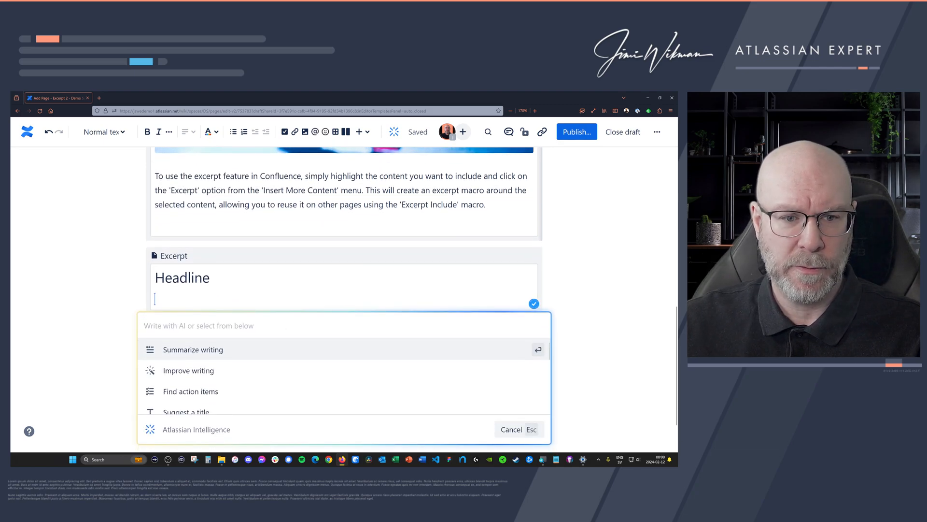
type("des")
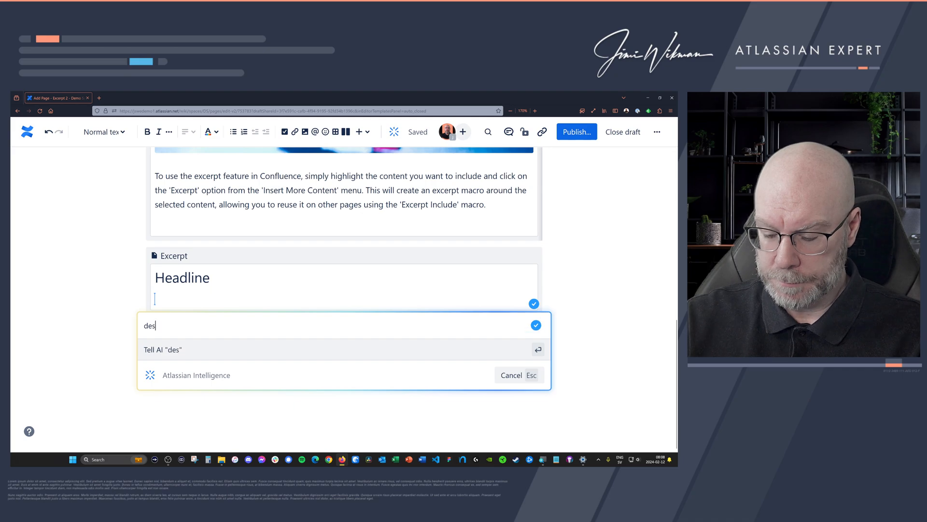
type("cribe how excerpt include for confluence works")
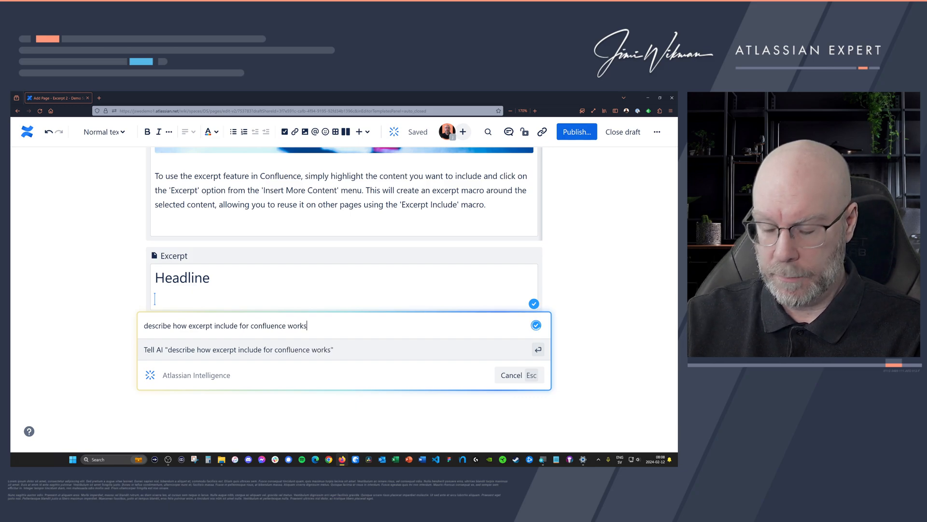
key("Return")
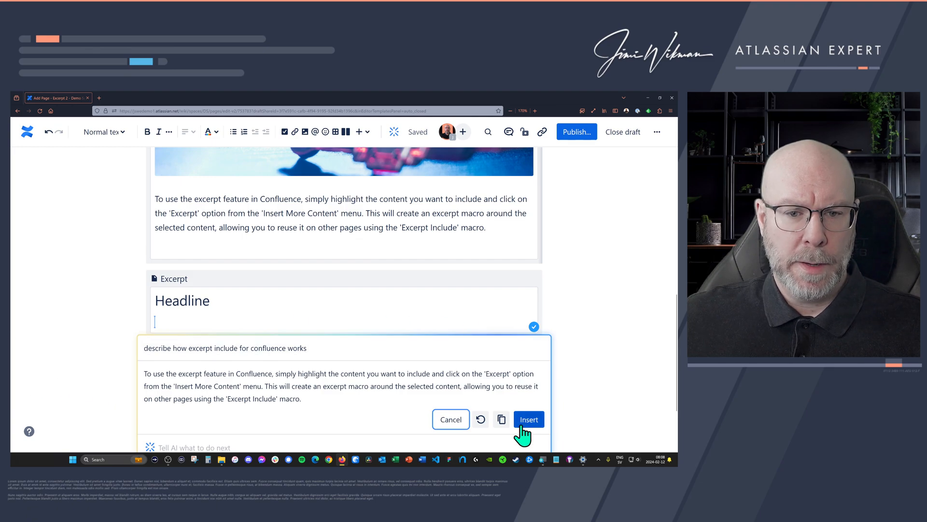
left_click(481, 419)
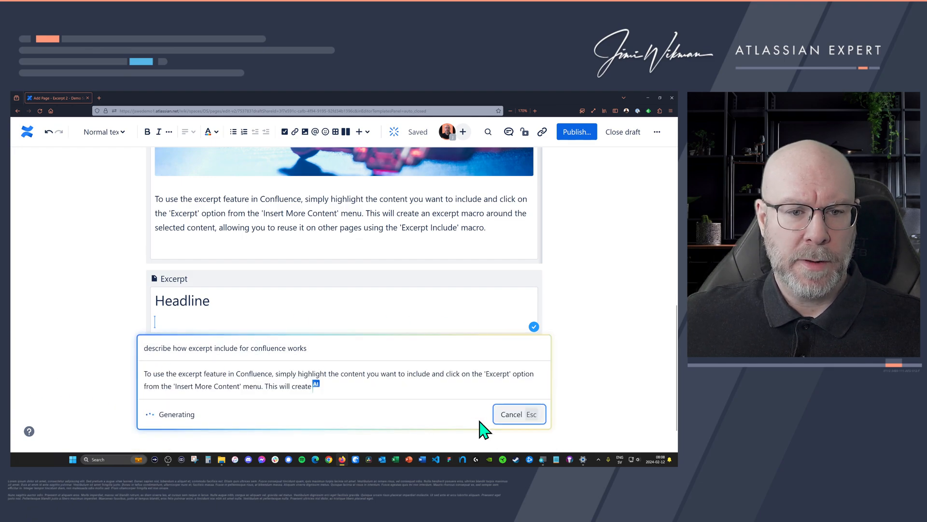
left_click(530, 420)
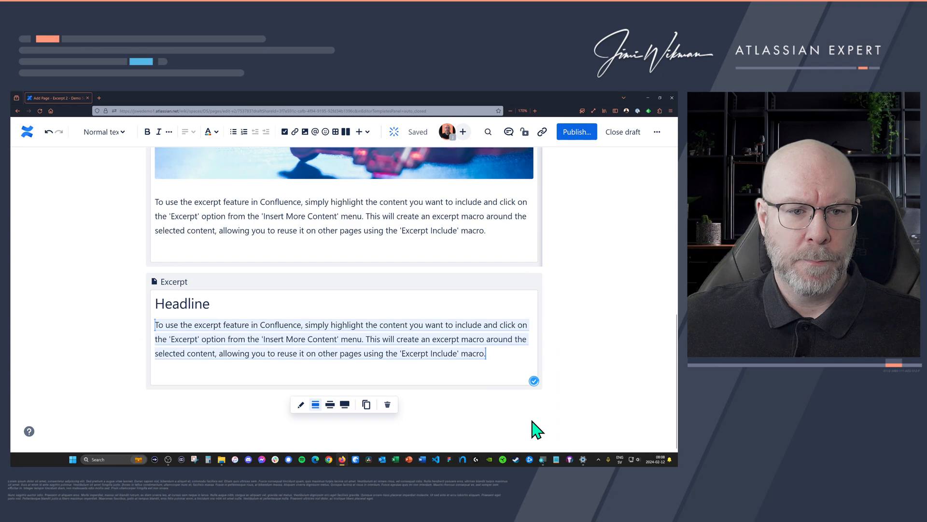
Step: Name the second excerpt, the one containing the headline, "Excerpt 3"
left_click(467, 286)
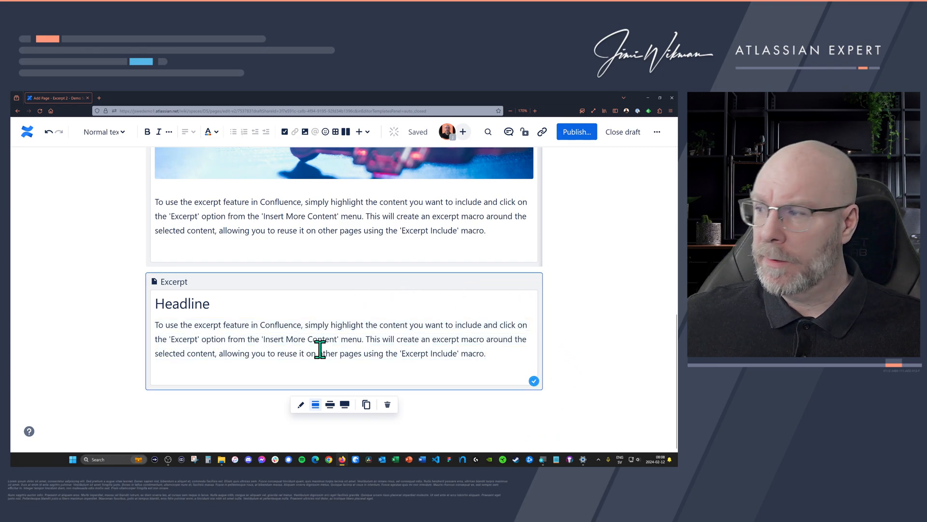
left_click(301, 405)
left_click(545, 249)
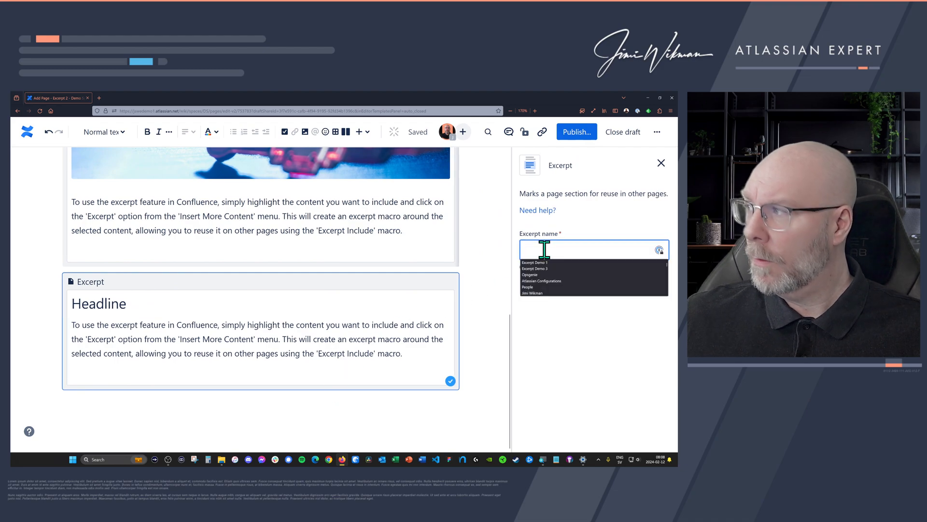
type("Excerpt ")
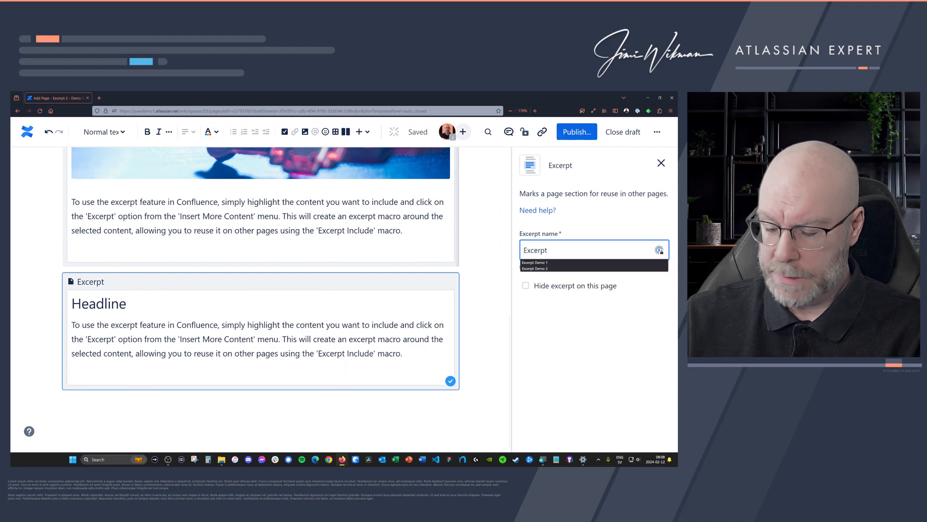
type("3")
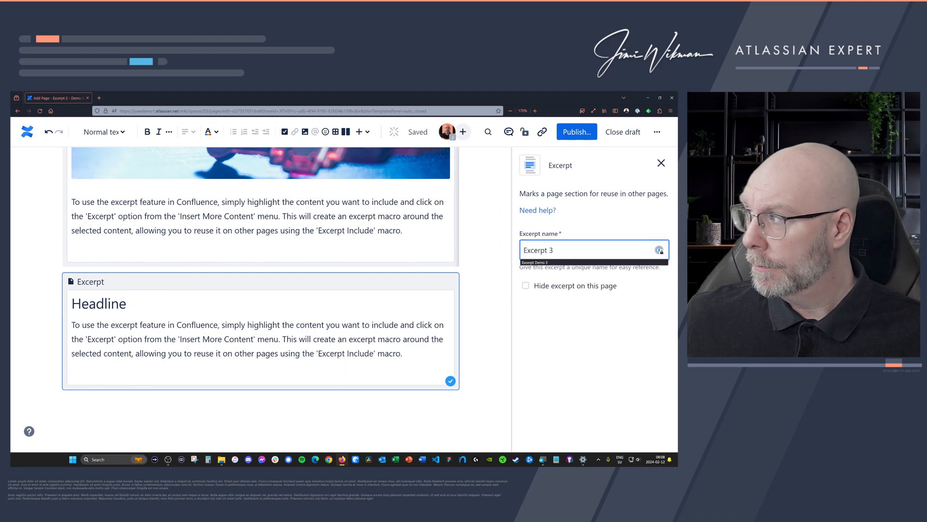
left_click(579, 356)
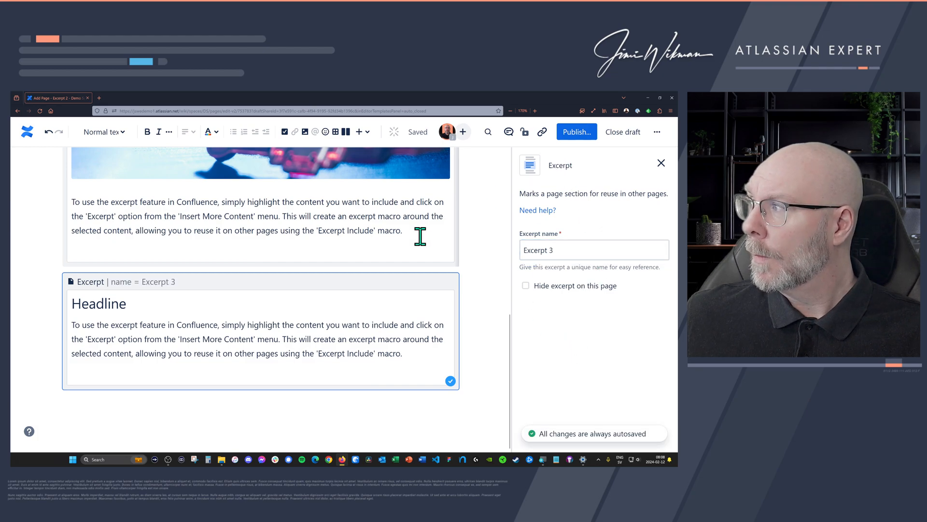
Step: Check the name setting of the excerpt containing the image and publish the page under Summary Page
scroll(268, 262, "up", 10)
left_click(258, 244)
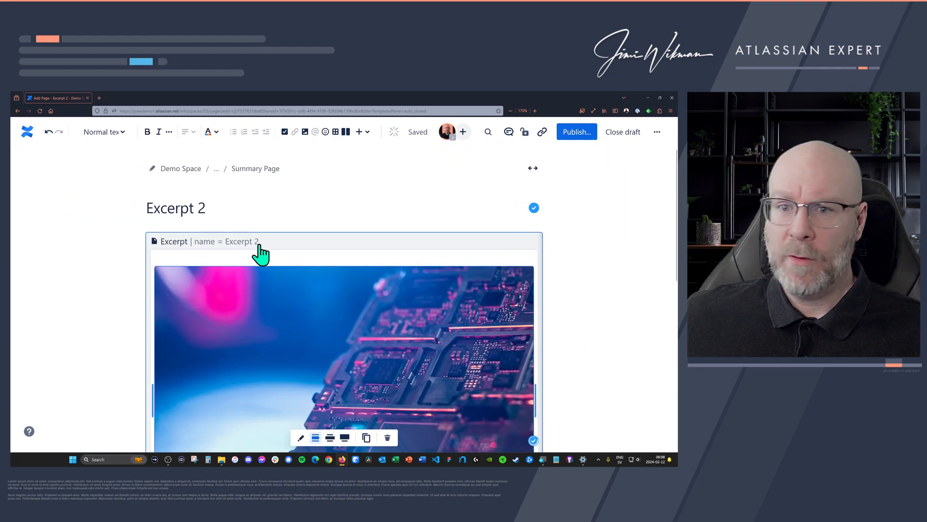
left_click(300, 437)
left_click(578, 133)
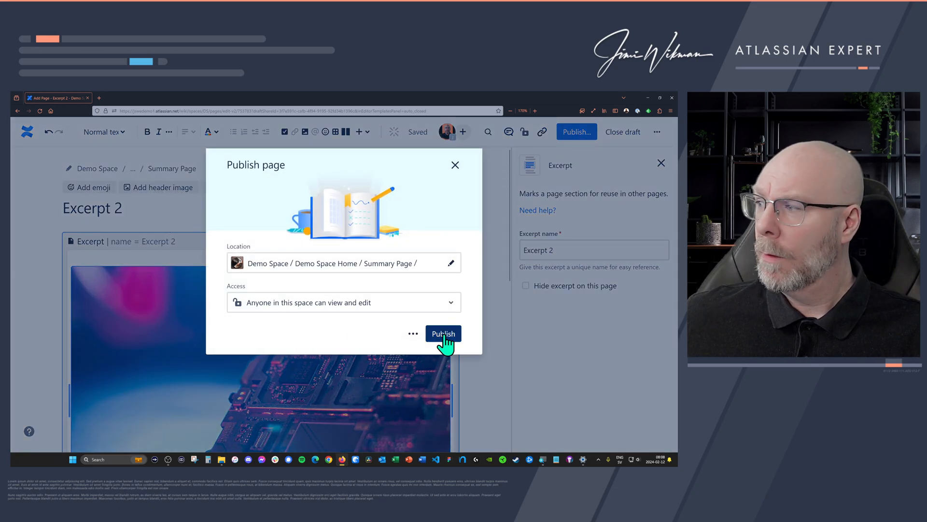
left_click(441, 335)
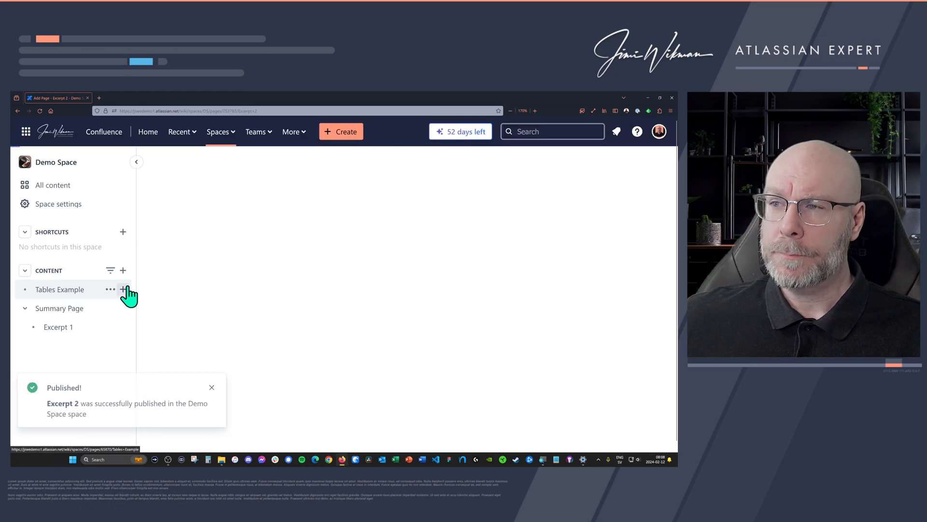
Step: Open Summary Page for editing and add an Insert excerpt macro on the empty line below the last text paragraph
left_click(65, 311)
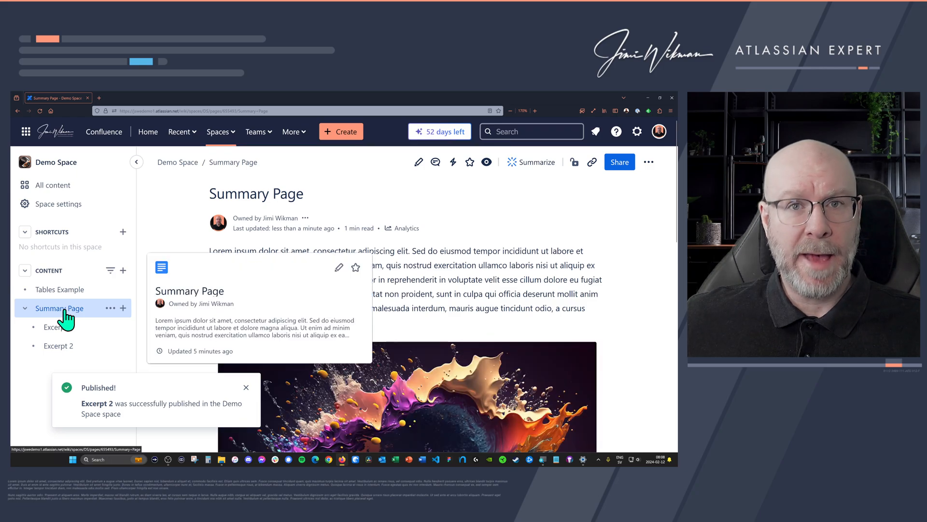
left_click(418, 162)
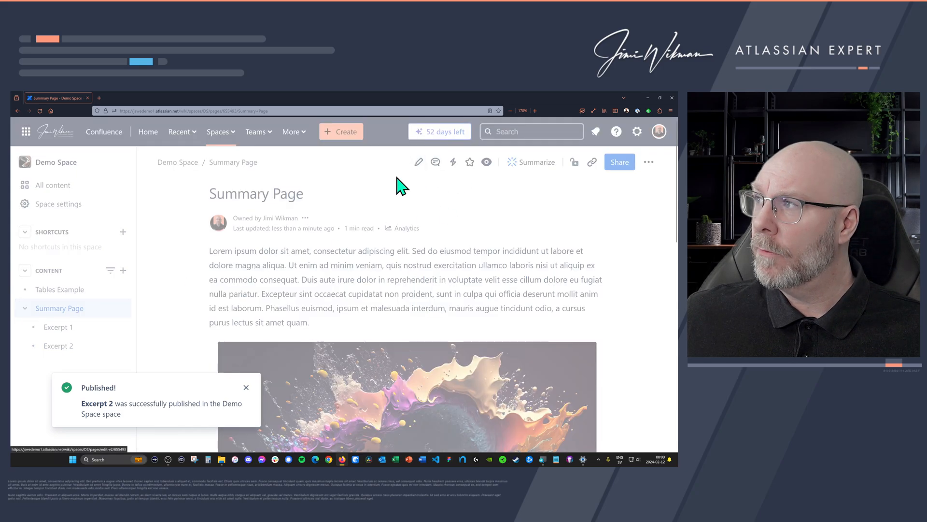
scroll(191, 306, "down", 10)
left_click(180, 356)
type("/exc")
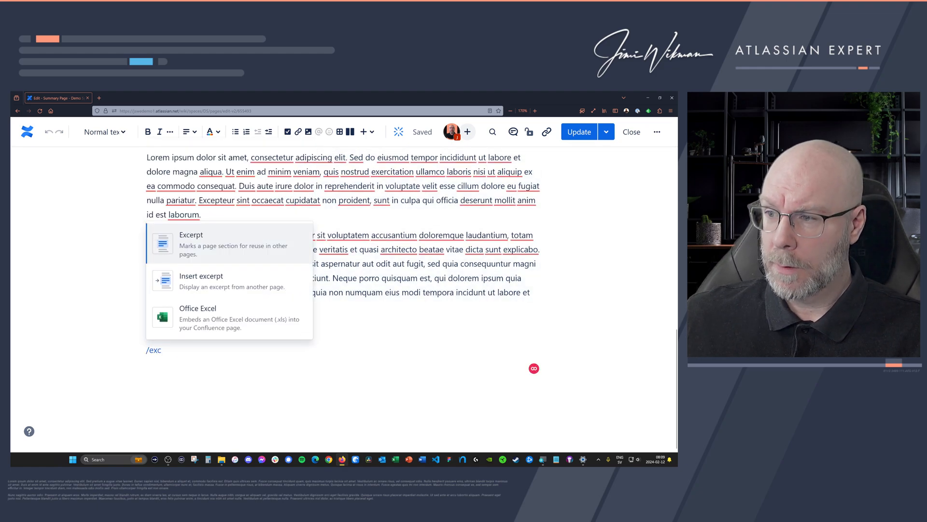
left_click(206, 264)
Step: Set the macro's source page and excerpt name to Excerpt 2, remove title and frame, refresh the preview and insert it
left_click(171, 225)
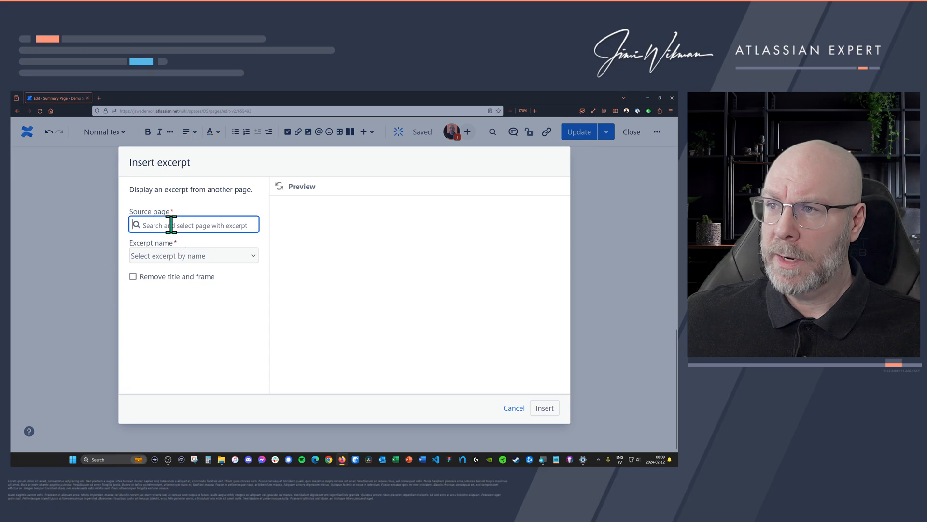
type("exc")
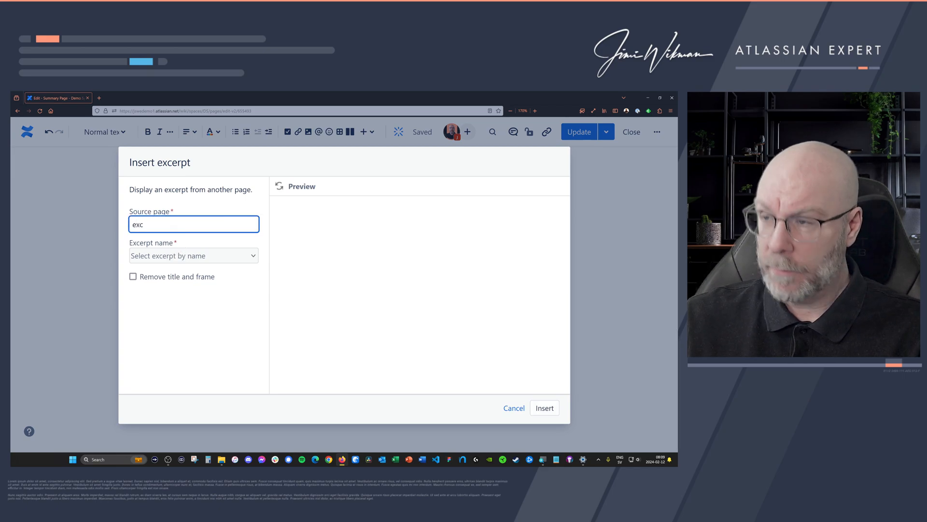
left_click(186, 258)
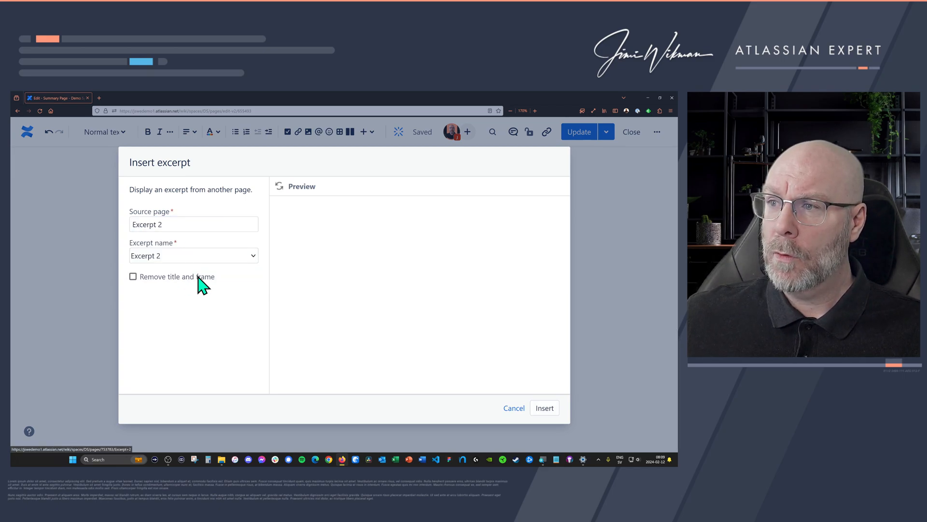
left_click(188, 257)
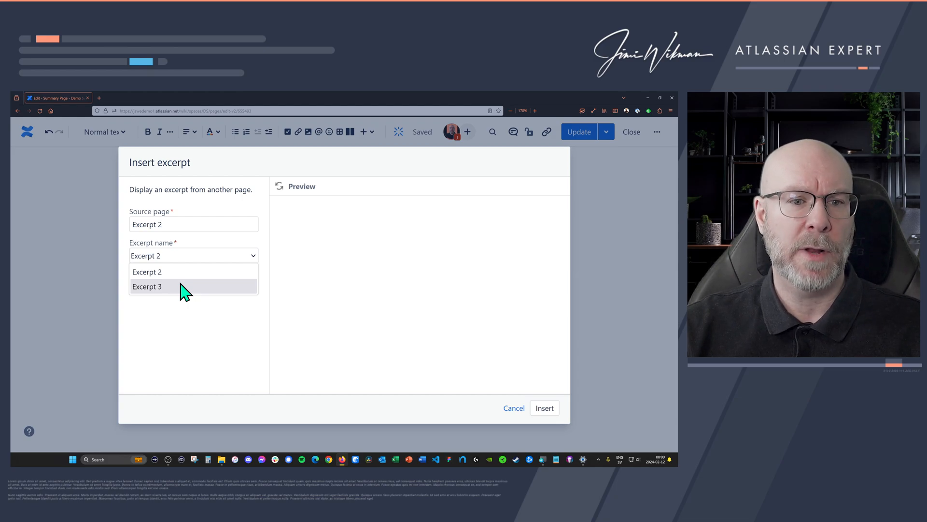
left_click(177, 272)
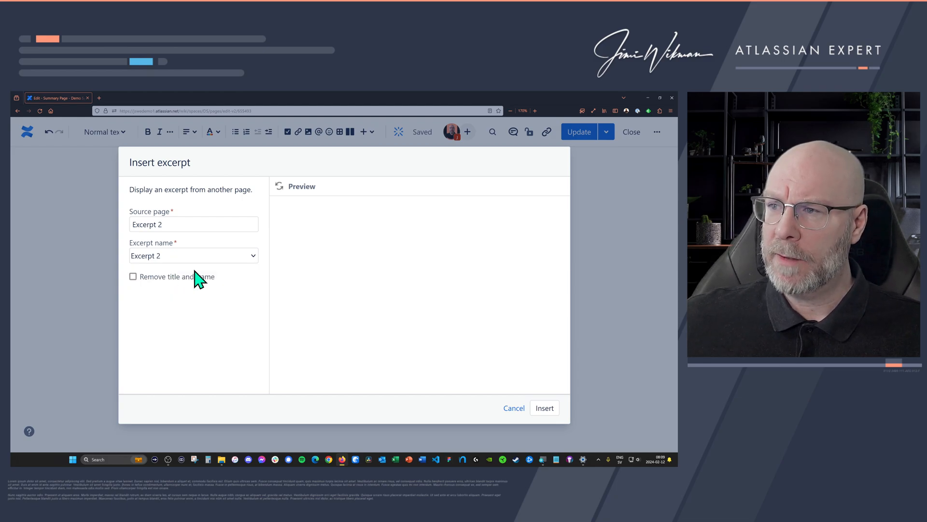
left_click(133, 276)
left_click(279, 186)
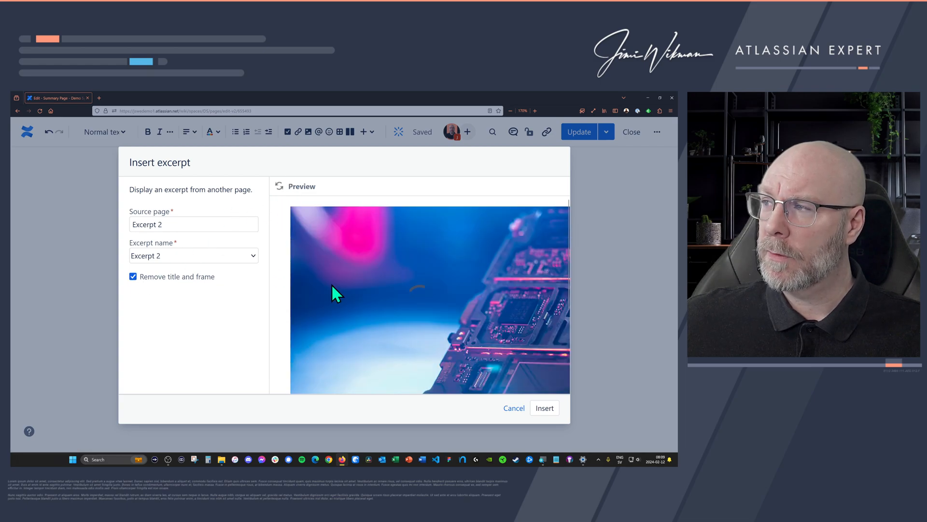
left_click(546, 408)
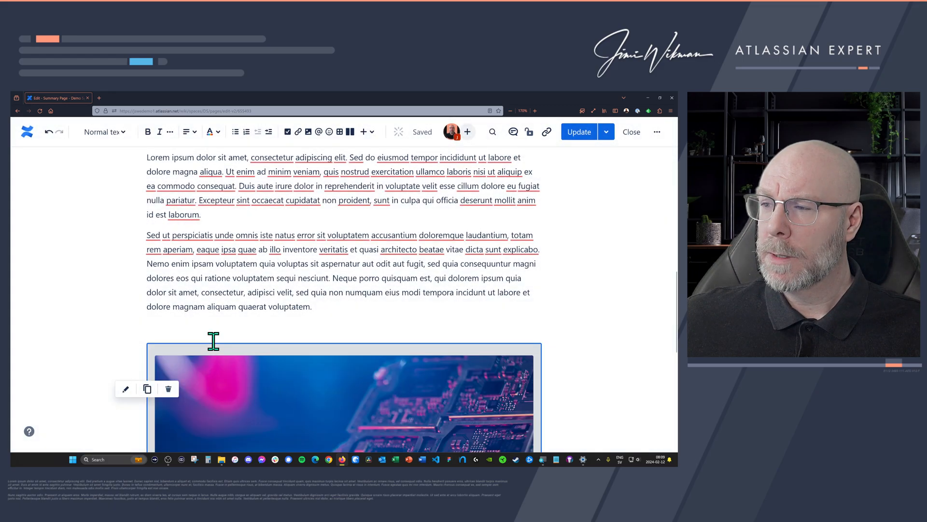
Step: Below it, insert another excerpt macro showing Excerpt 3 from the Excerpt 2 page, with title and frame removed
scroll(213, 341, "down", 5)
left_click(184, 389)
type("/exc")
left_click(213, 299)
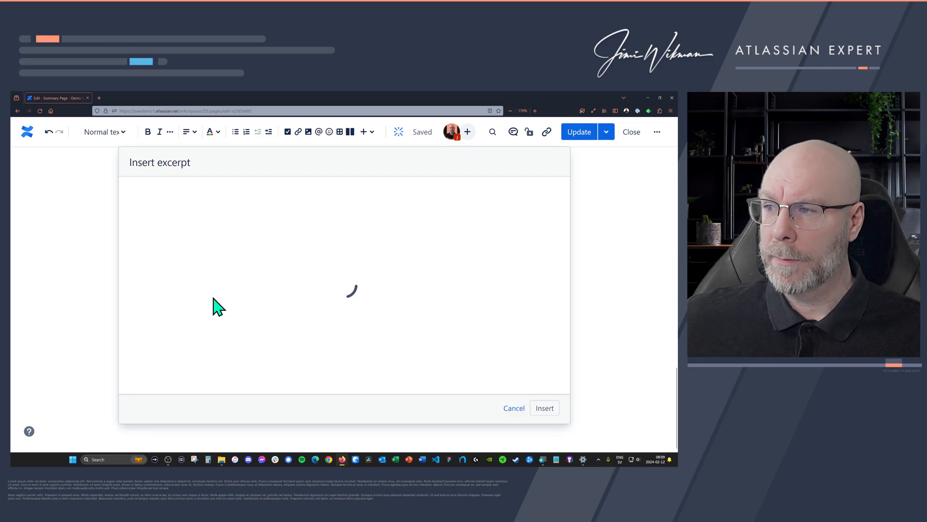
left_click(169, 225)
type("exc")
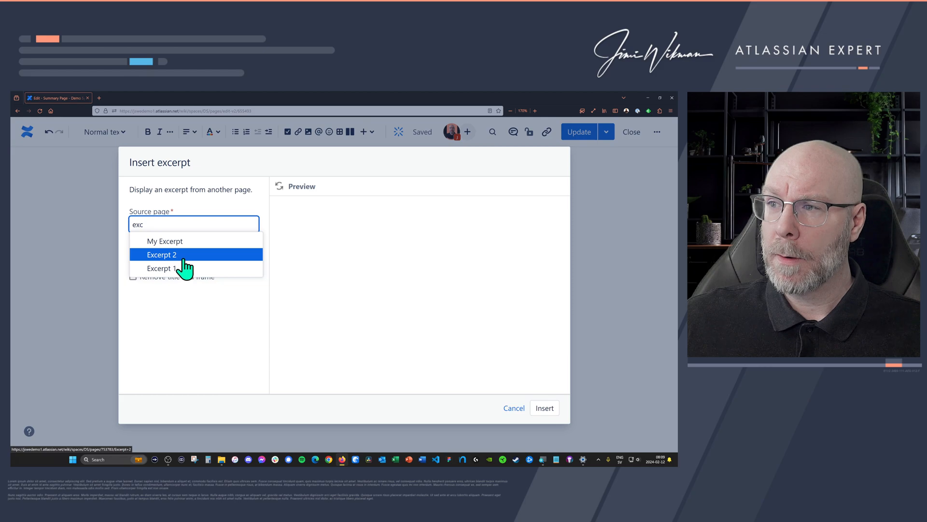
left_click(181, 258)
left_click(181, 258)
left_click(170, 287)
left_click(135, 276)
left_click(550, 409)
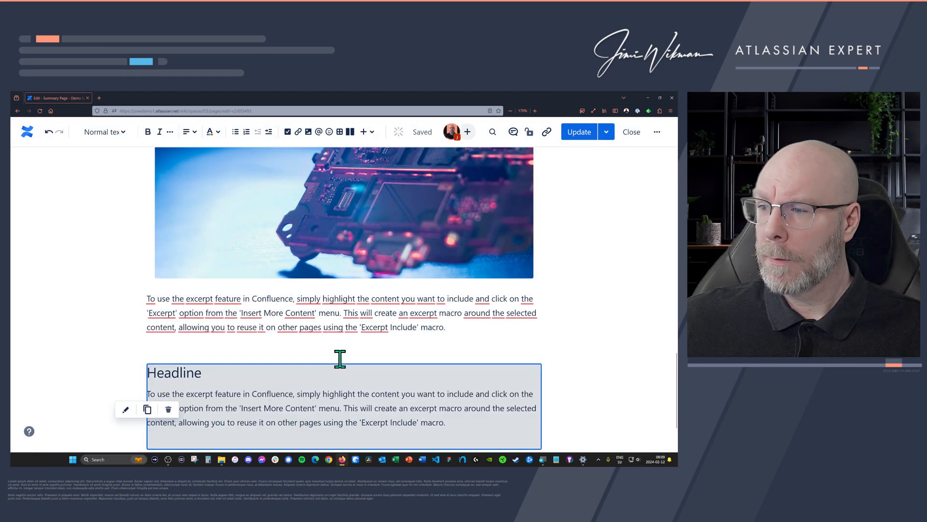
Step: Publish the Summary Page update and review the excerpts displayed down to the end of the page
left_click(575, 137)
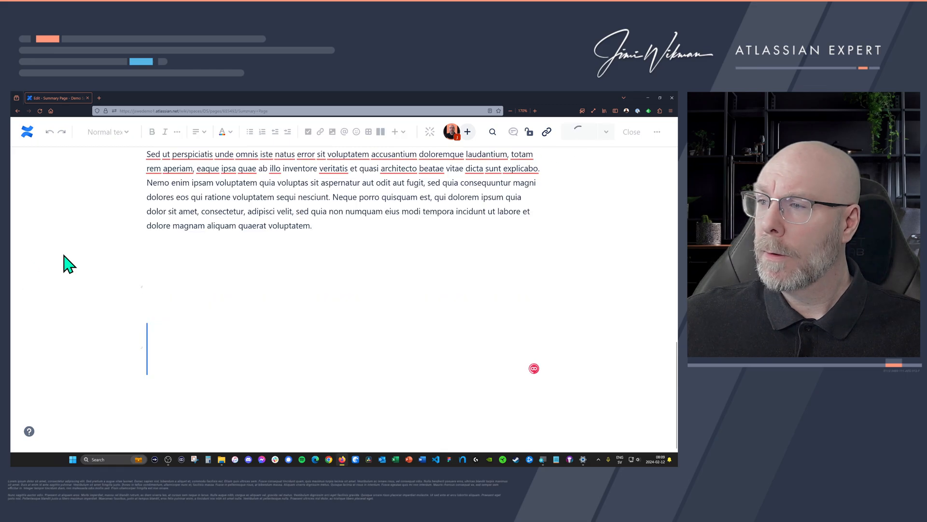
scroll(227, 289, "down", 10)
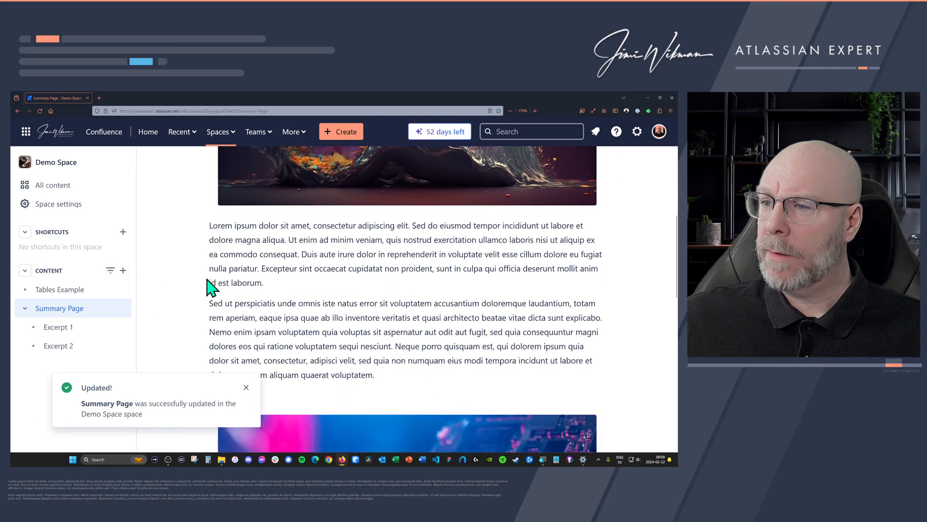
scroll(208, 285, "down", 8)
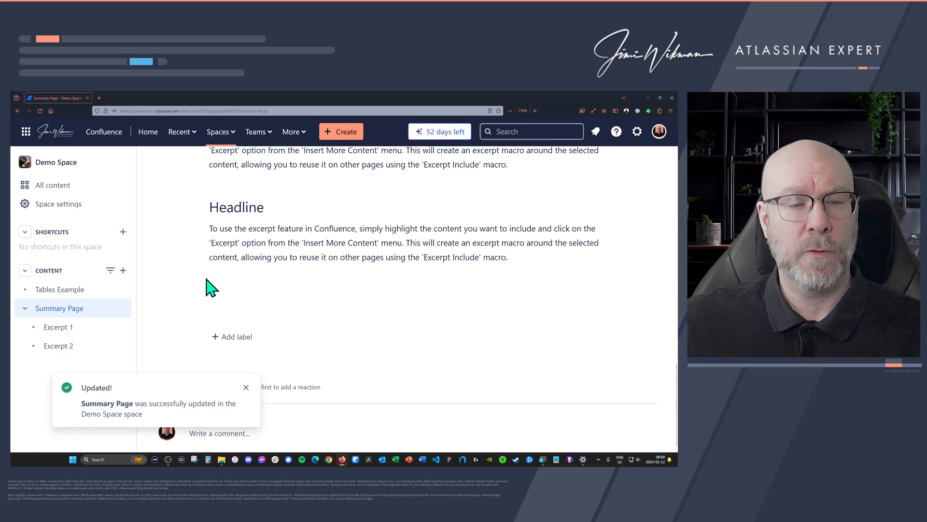
Step: Open the Excerpt 1 page for editing and add a "Headline" line between the image and the first paragraph
left_click(84, 328)
scroll(242, 285, "down", 5)
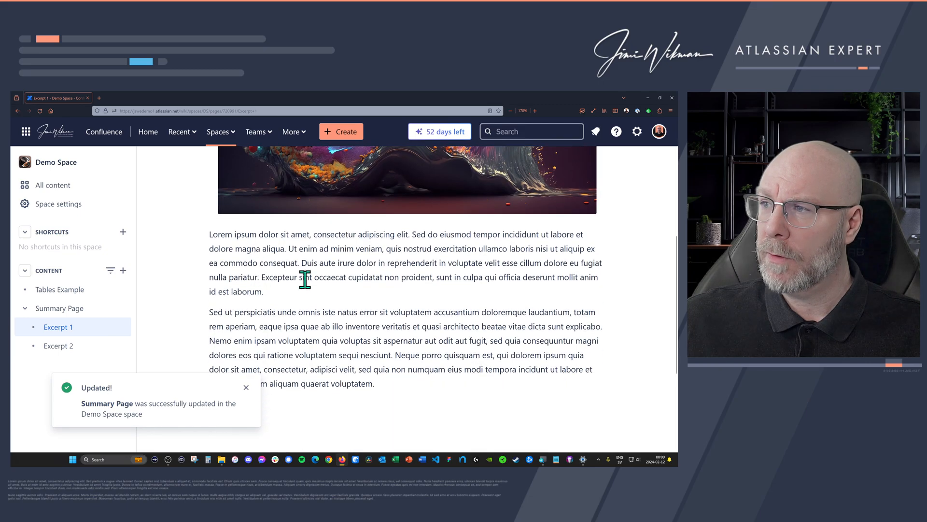
scroll(493, 211, "up", 5)
left_click(417, 163)
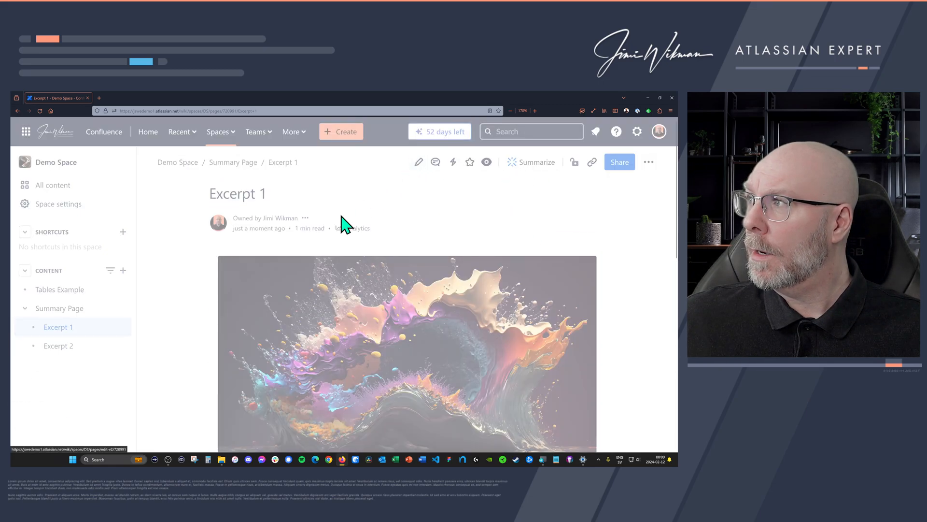
scroll(236, 264, "down", 5)
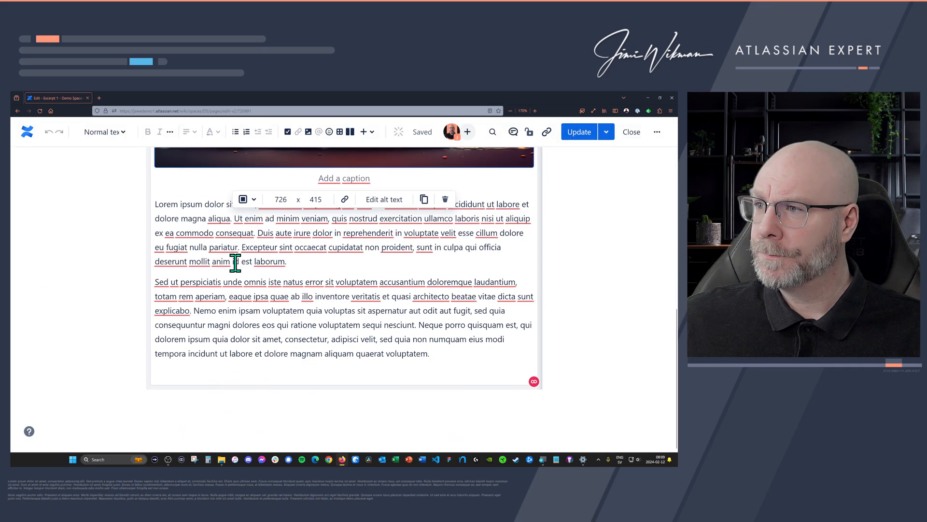
left_click(155, 203)
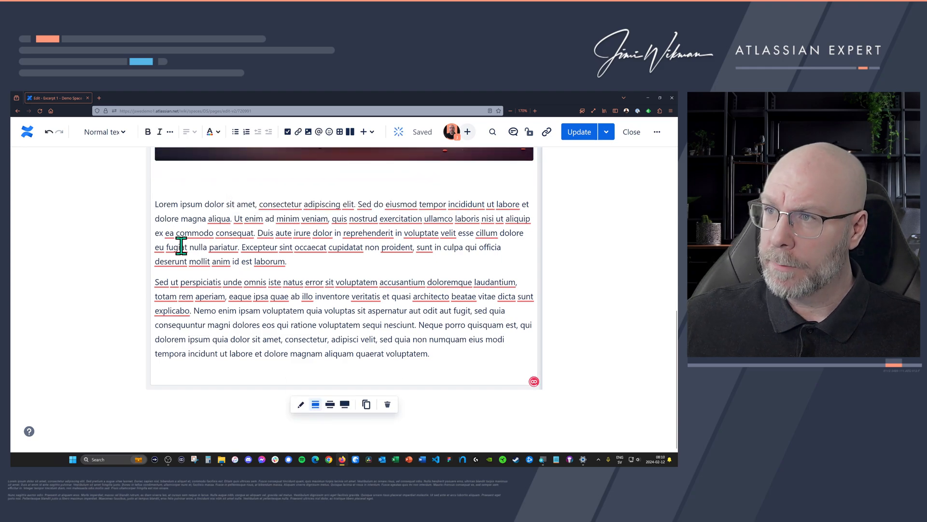
key("Return")
type("Headline")
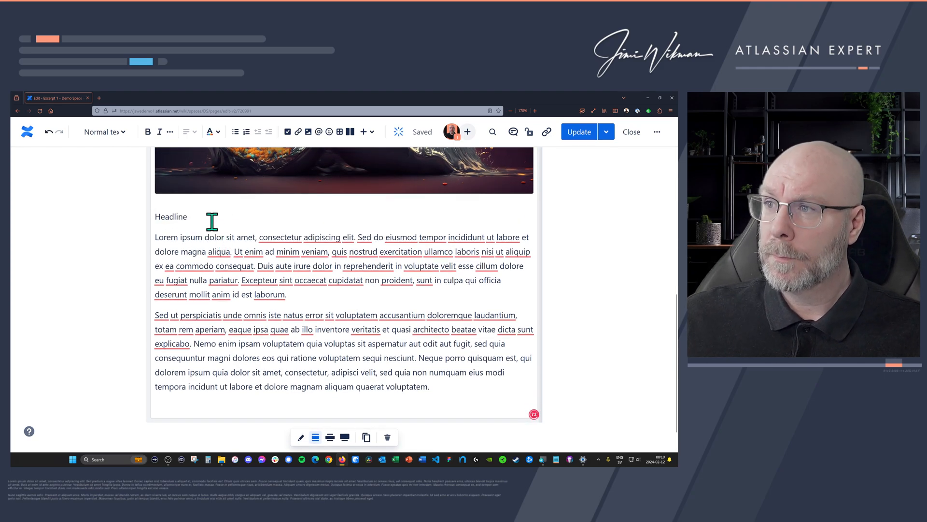
Step: Format the "Headline" line as Heading 1 and colour its text red
left_click_drag(209, 217, 154, 218)
left_click(103, 132)
left_click(103, 182)
left_click(214, 132)
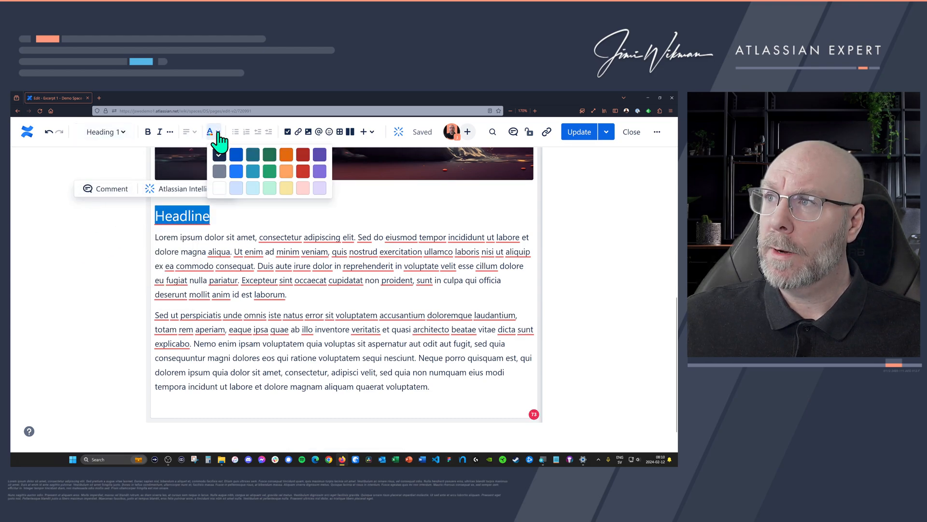
left_click(282, 156)
left_click(149, 249)
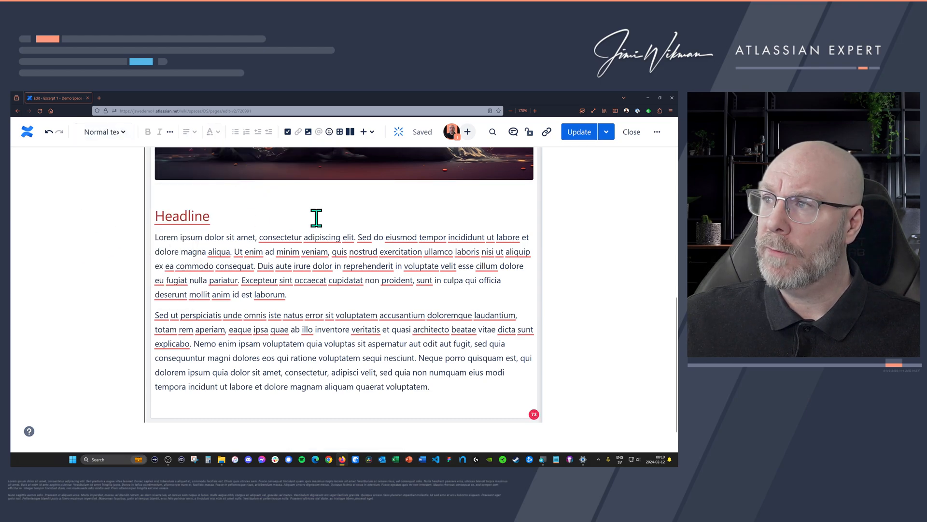
Step: Publish the Excerpt 1 update, then open Summary Page and reload it to check the included excerpt
left_click(598, 134)
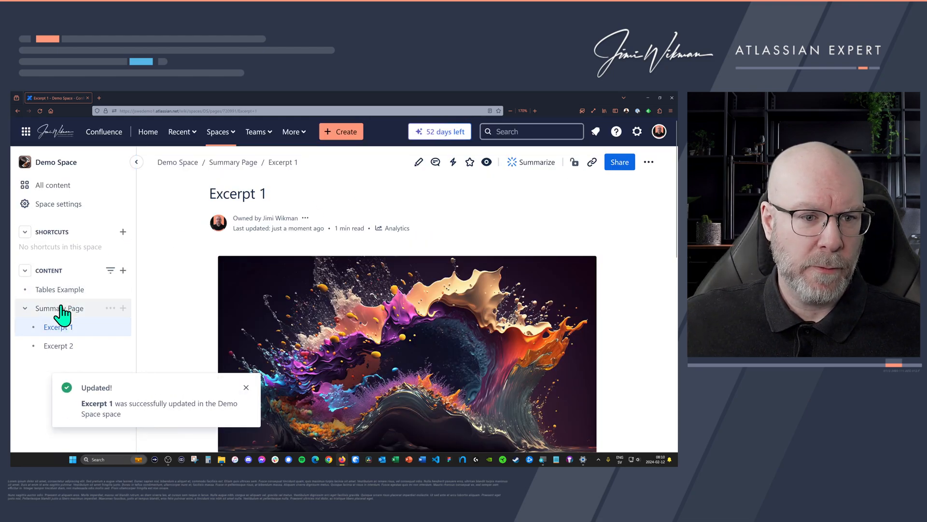
left_click(62, 308)
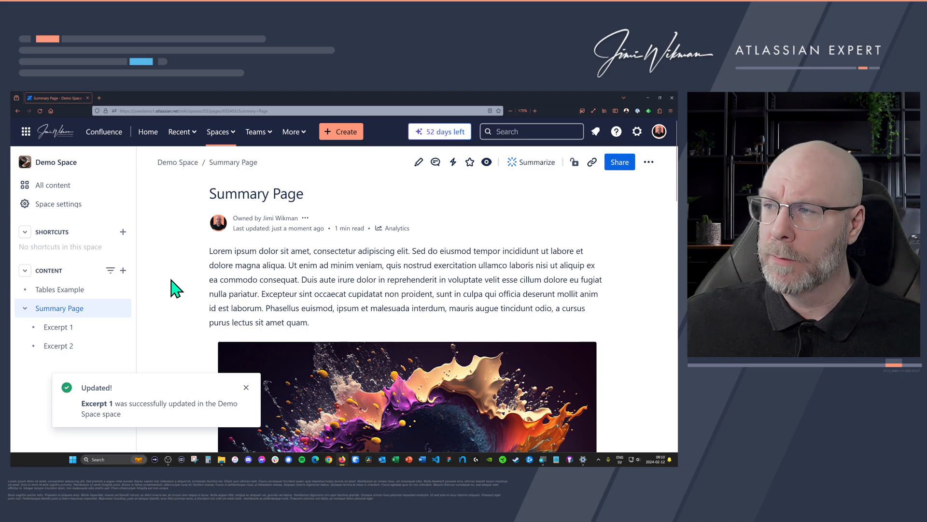
scroll(193, 289, "down", 15)
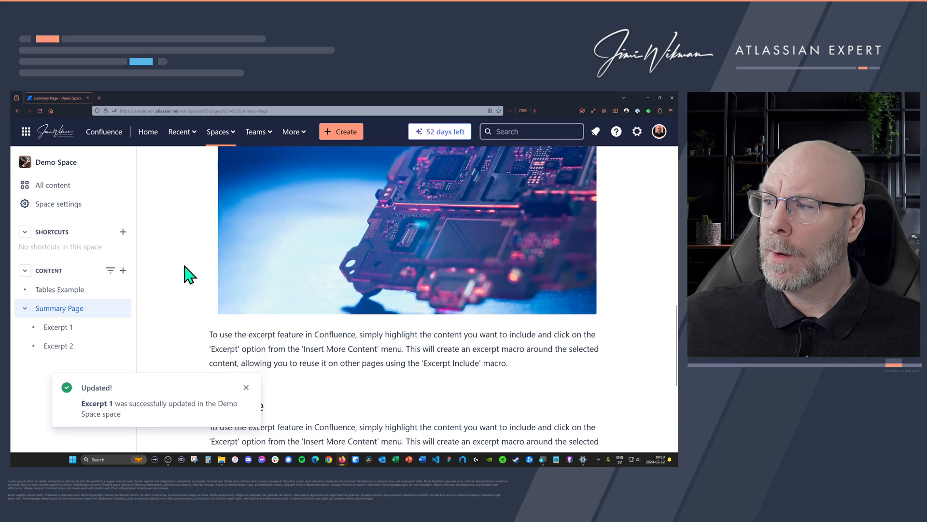
left_click(40, 110)
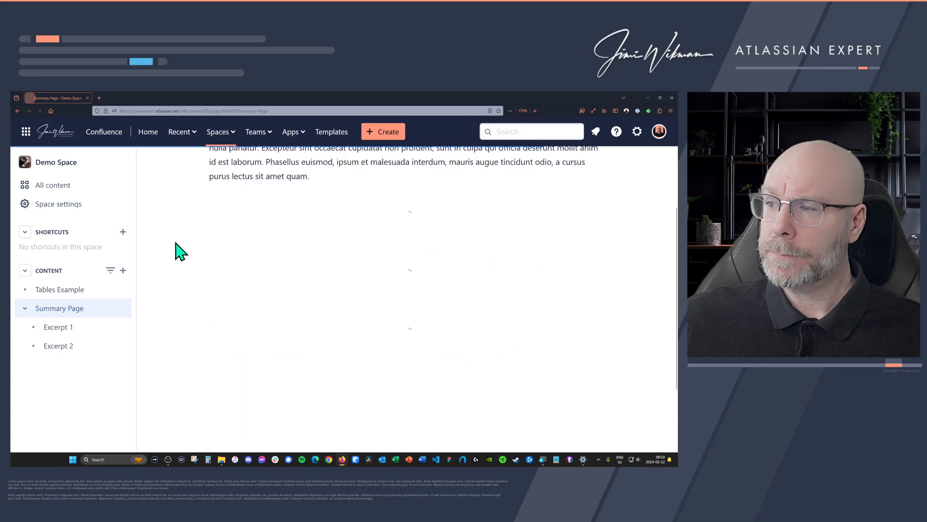
Step: Check the red "Headline" in the Excerpt 1 content included on Summary Page
scroll(180, 250, "down", 15)
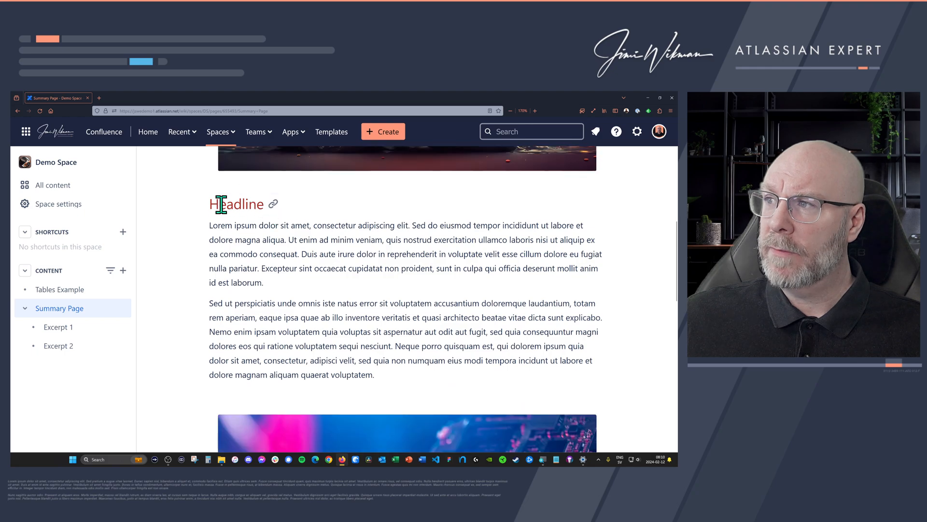
left_click_drag(207, 205, 237, 204)
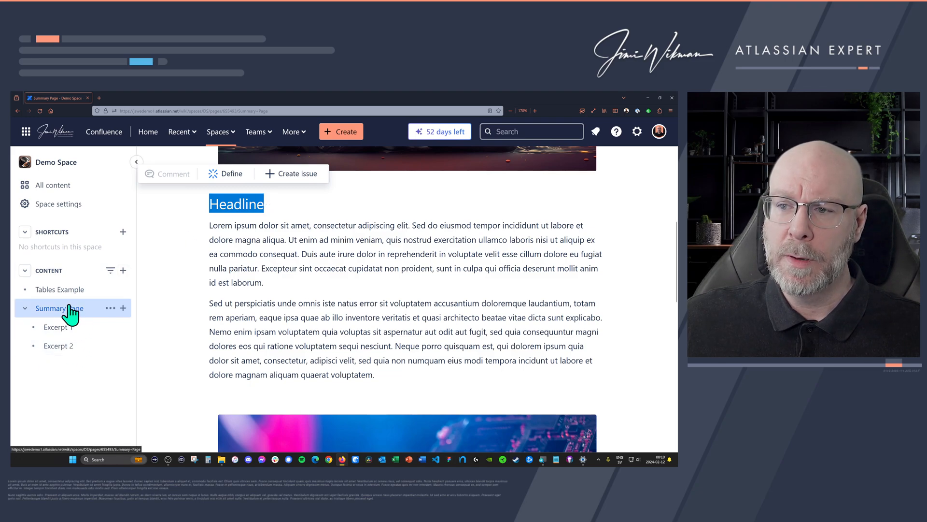
mouse_move(67, 315)
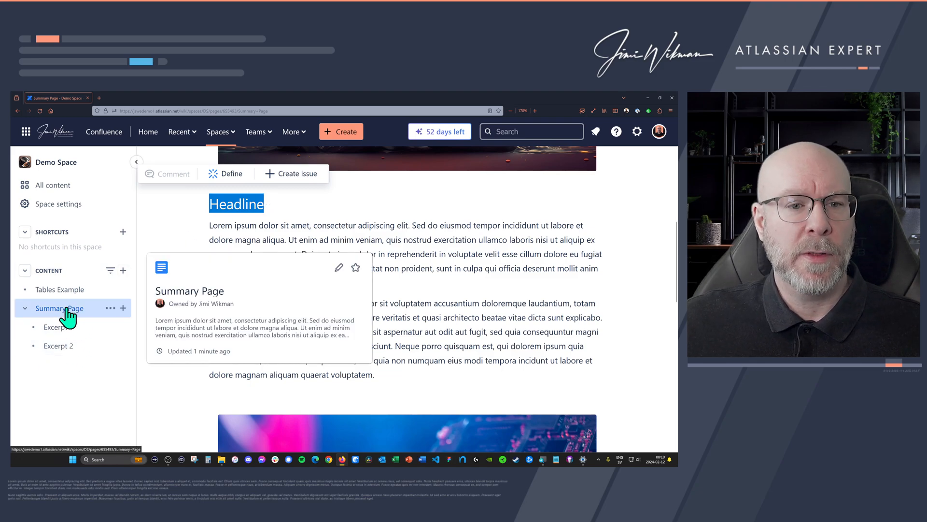
left_click(176, 232)
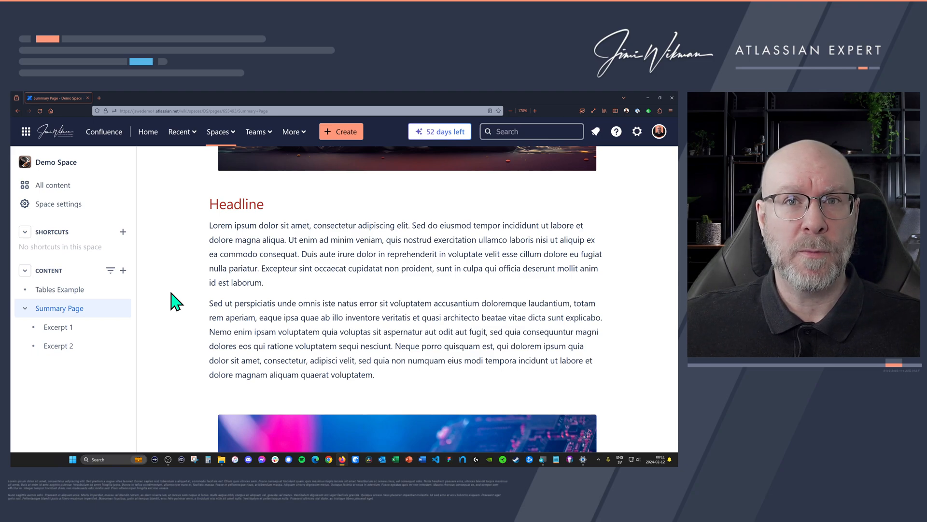
Step: Open the personal space and review the content of its My Excerpt page
left_click(659, 135)
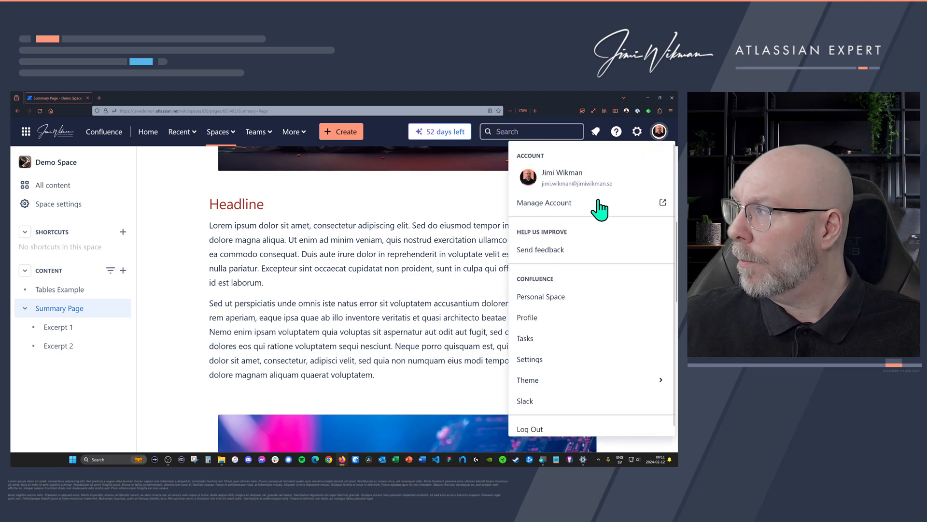
left_click(544, 299)
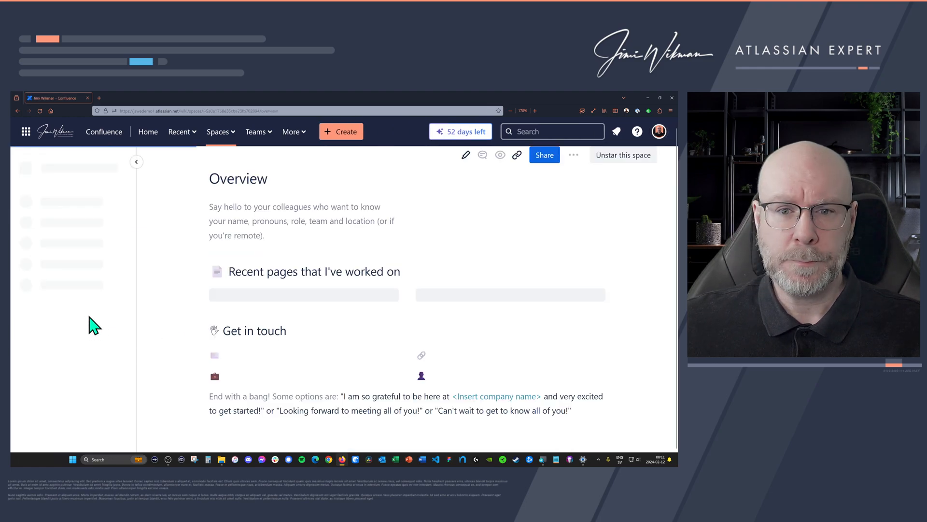
left_click(62, 404)
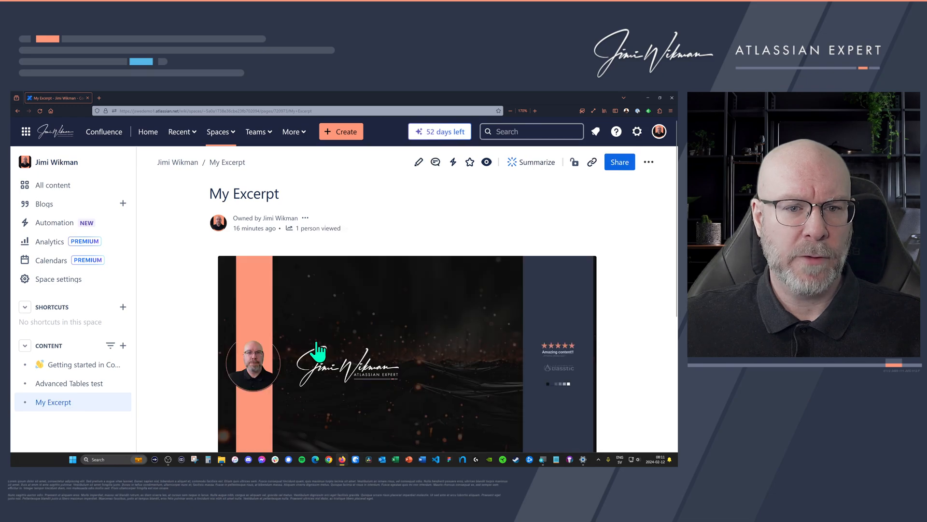
scroll(317, 348, "down", 3)
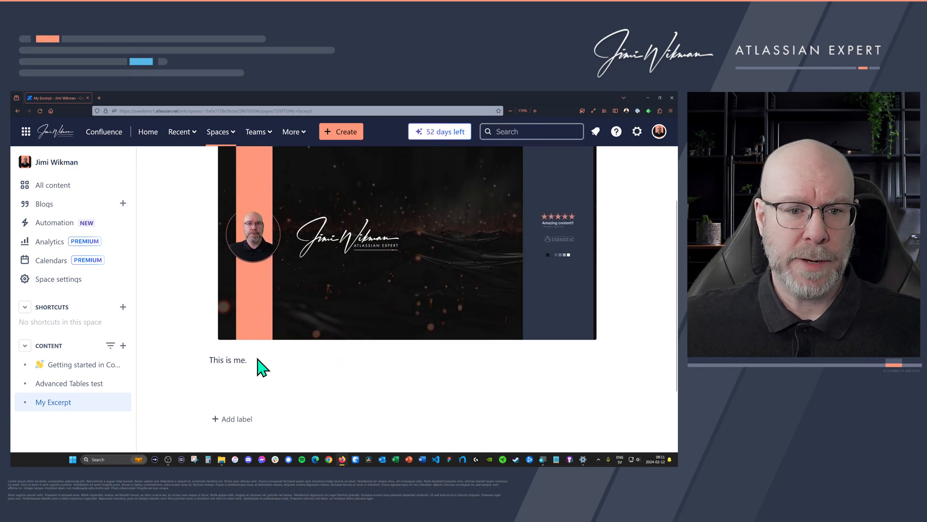
scroll(270, 368, "up", 3)
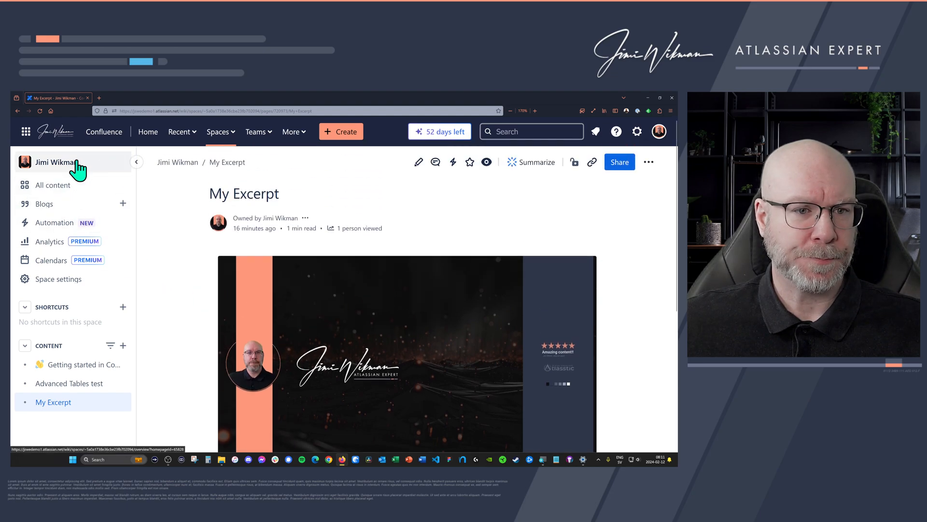
Step: Return to Demo Space and open its Summary Page for editing
left_click(57, 132)
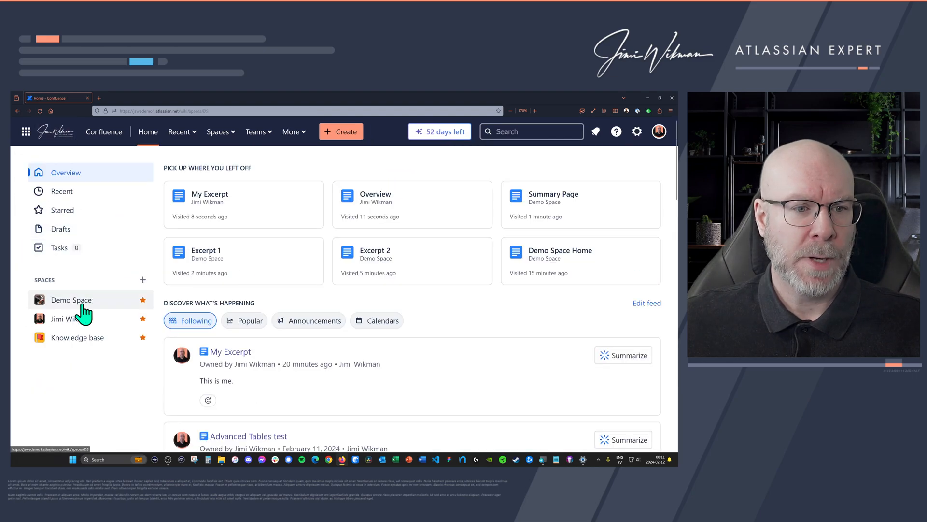
left_click(82, 306)
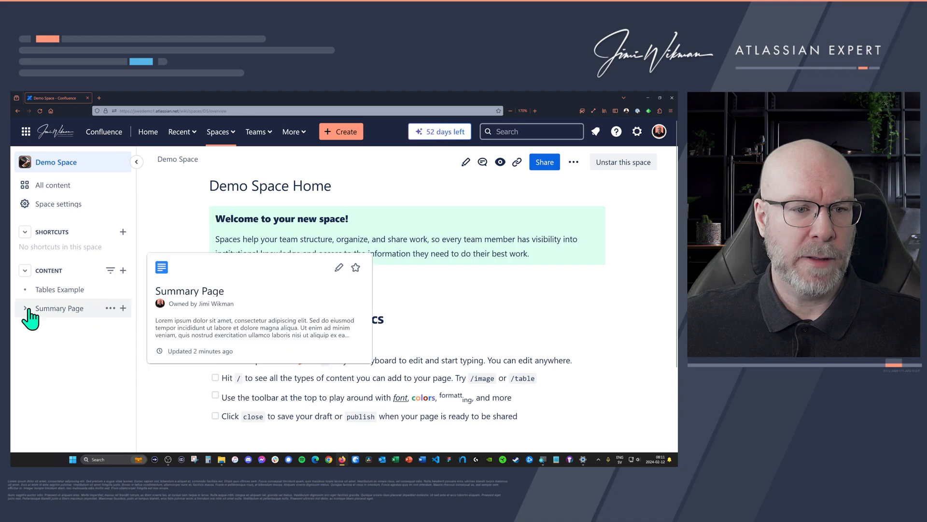
left_click(30, 313)
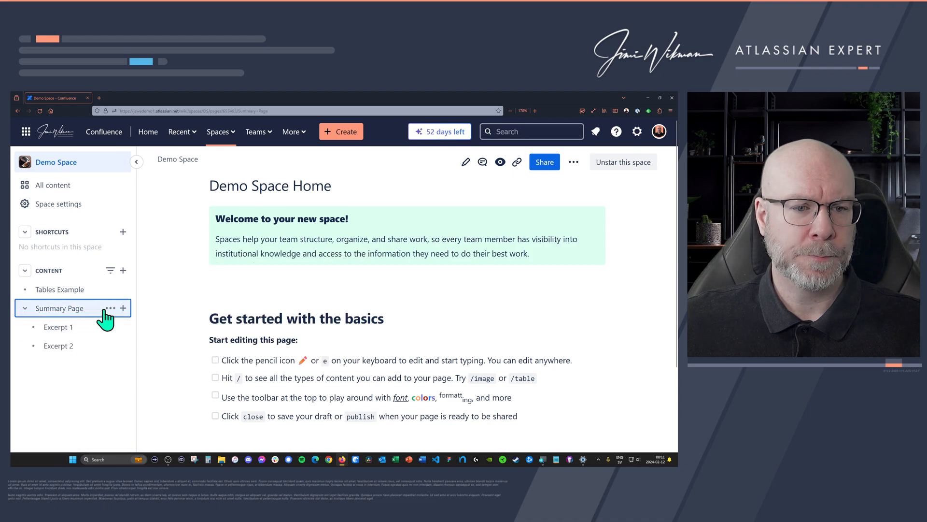
left_click(418, 162)
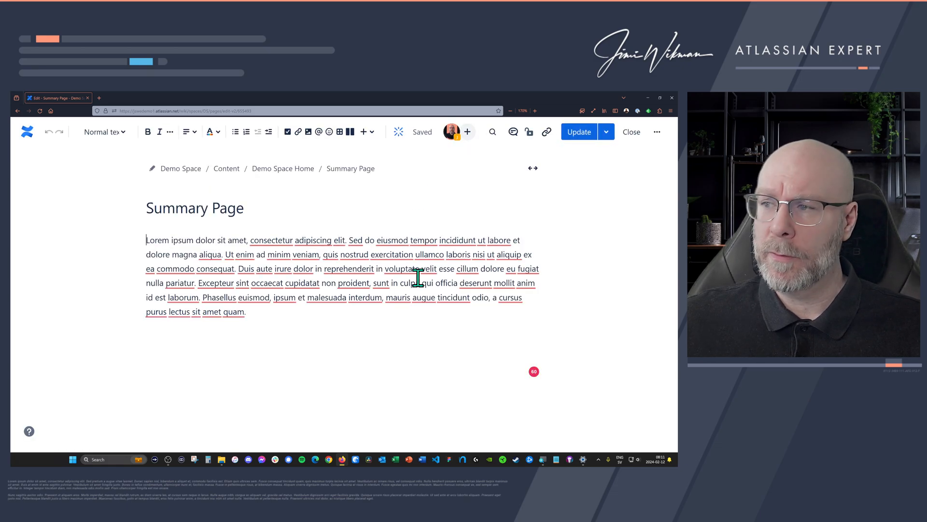
Step: Set up an Insert excerpt macro at the end of the page, with My Excerpt as source page and its named excerpt selected
scroll(261, 285, "down", 10)
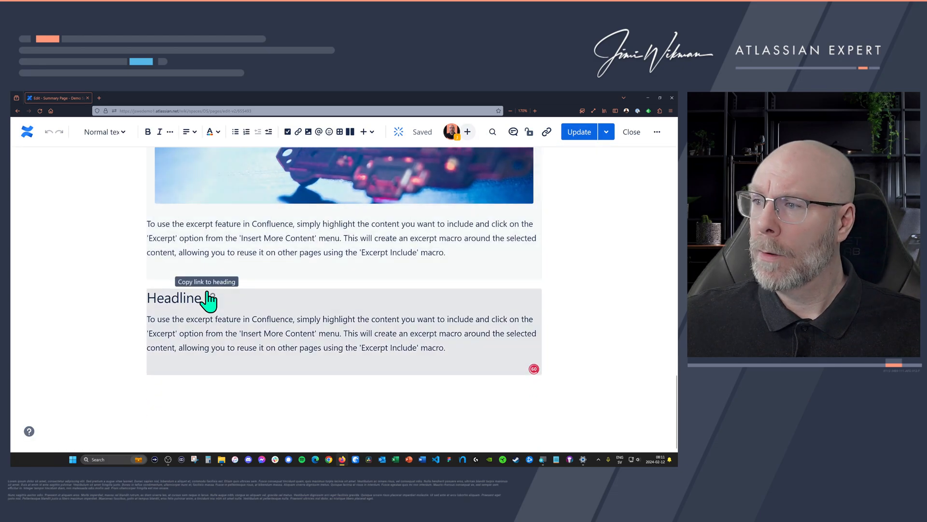
left_click(203, 397)
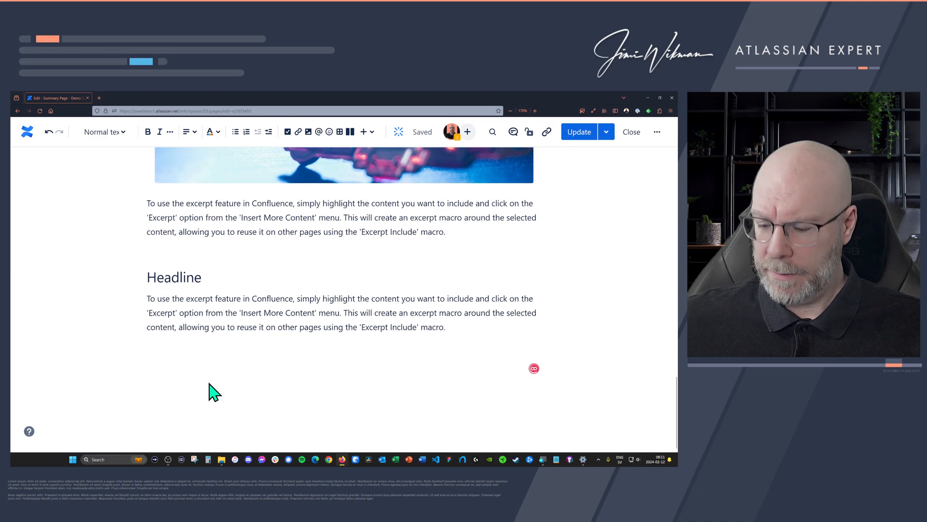
type("/exc")
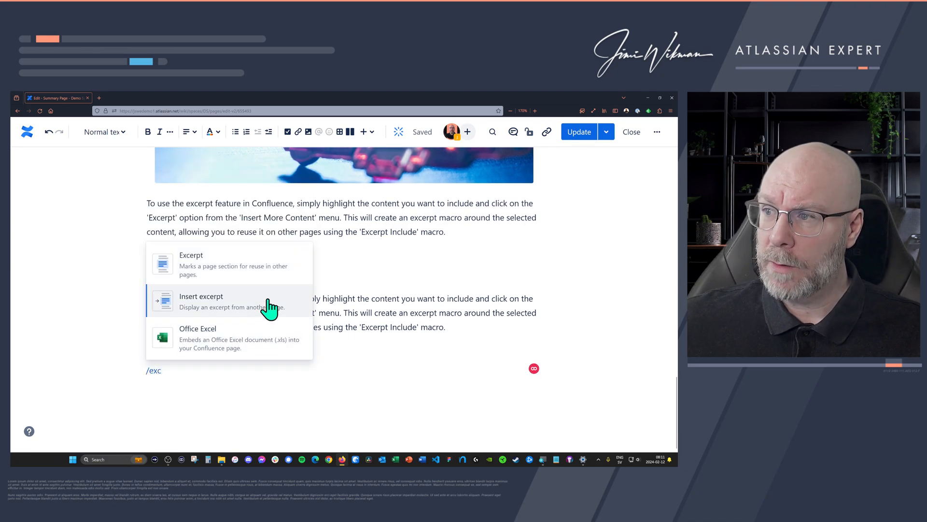
left_click(268, 300)
left_click(183, 224)
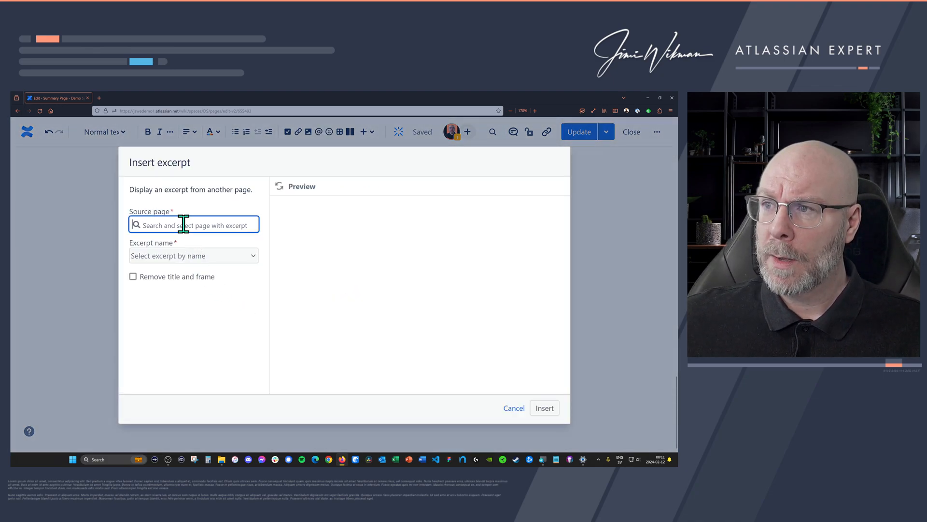
type("my")
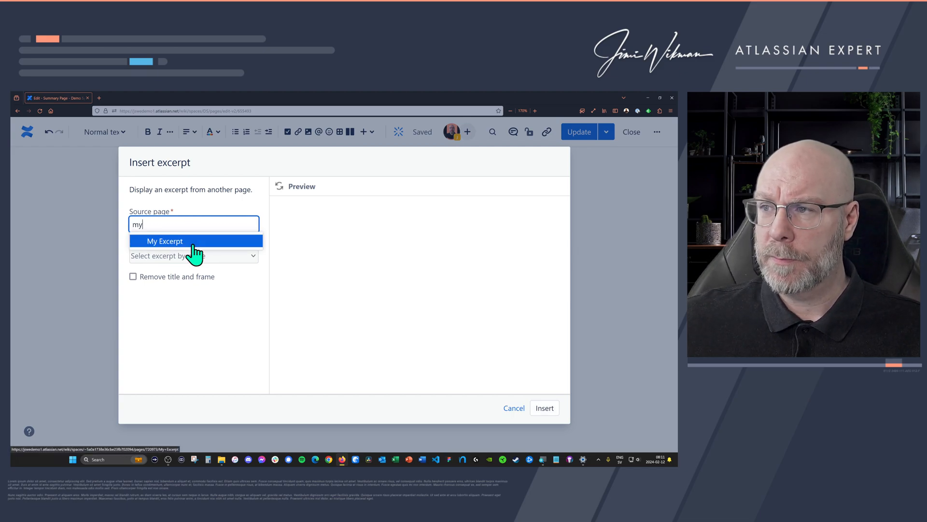
left_click(193, 245)
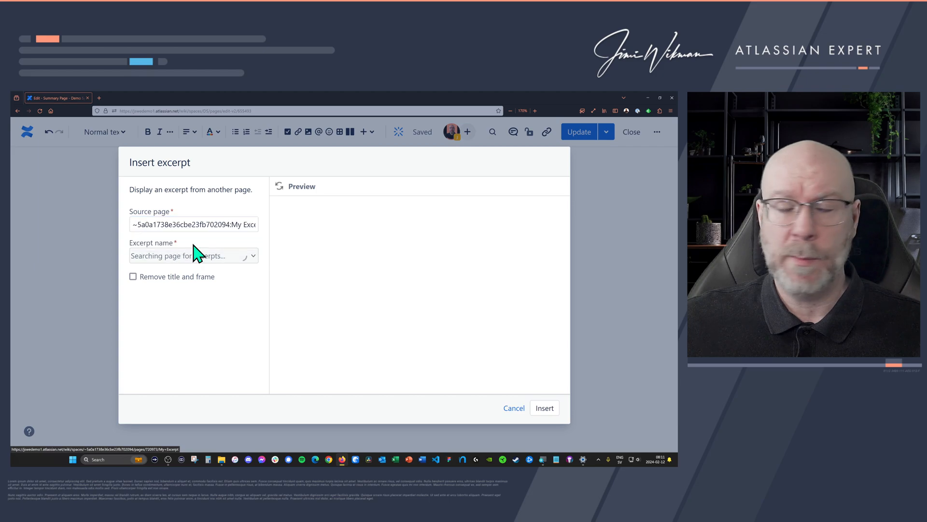
left_click(184, 257)
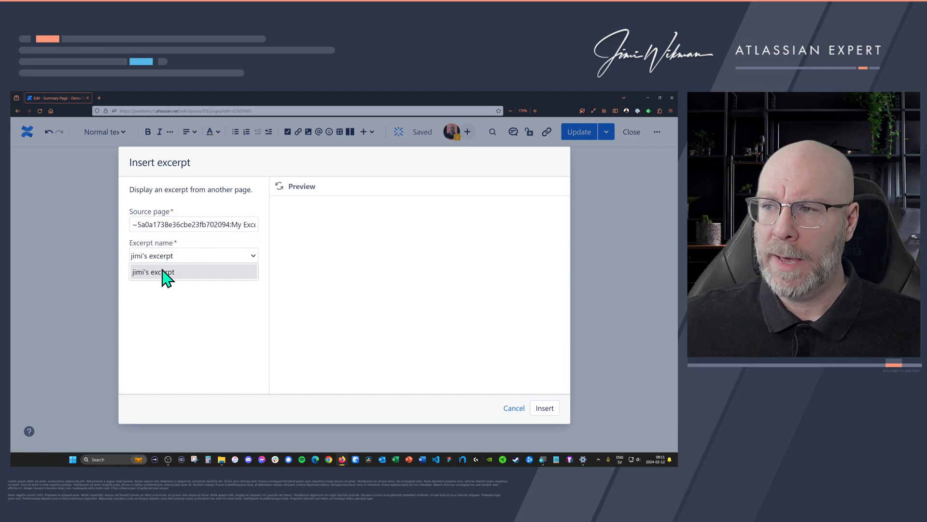
left_click(166, 299)
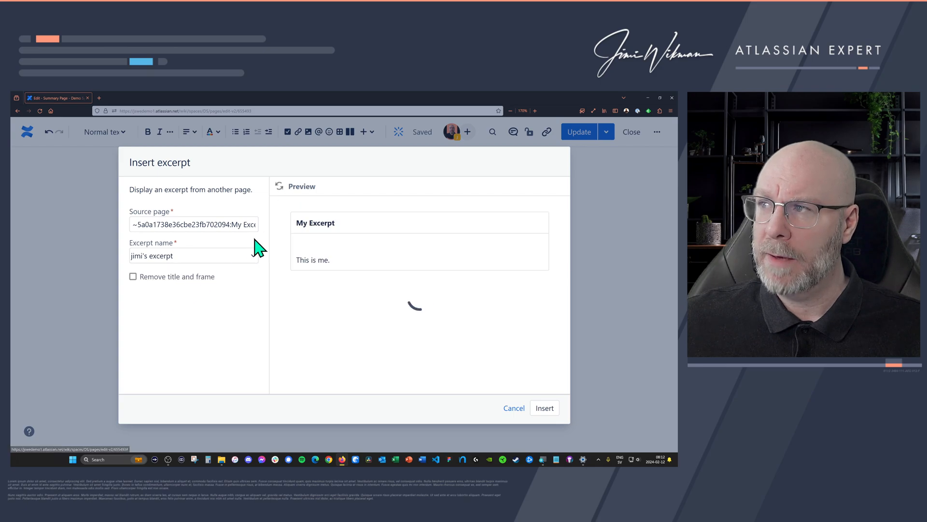
Step: Remove the title and frame from the My Excerpt content and insert it into the page
left_click_drag(230, 223, 131, 223)
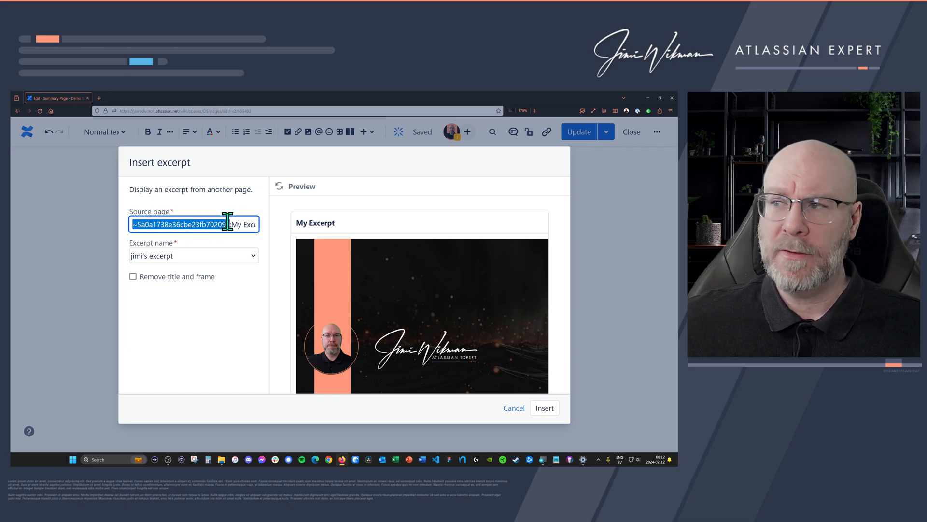
left_click(133, 278)
left_click(545, 408)
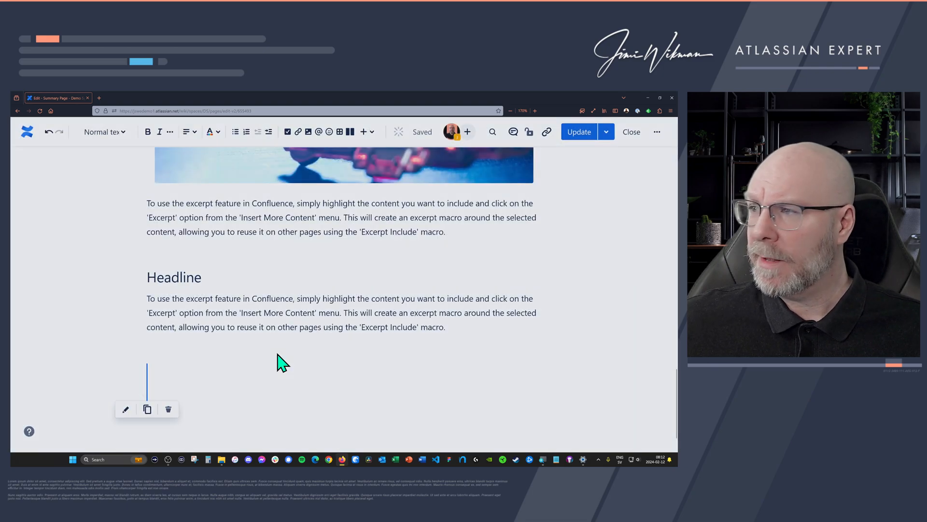
Step: Publish the Summary Page update and review the inserted My Excerpt content at the end of the page
left_click(574, 136)
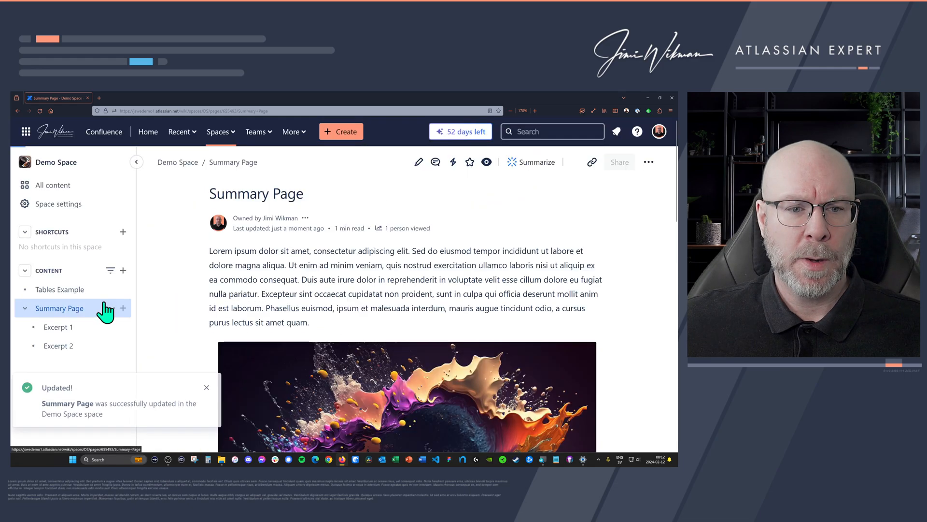
scroll(196, 315, "down", 20)
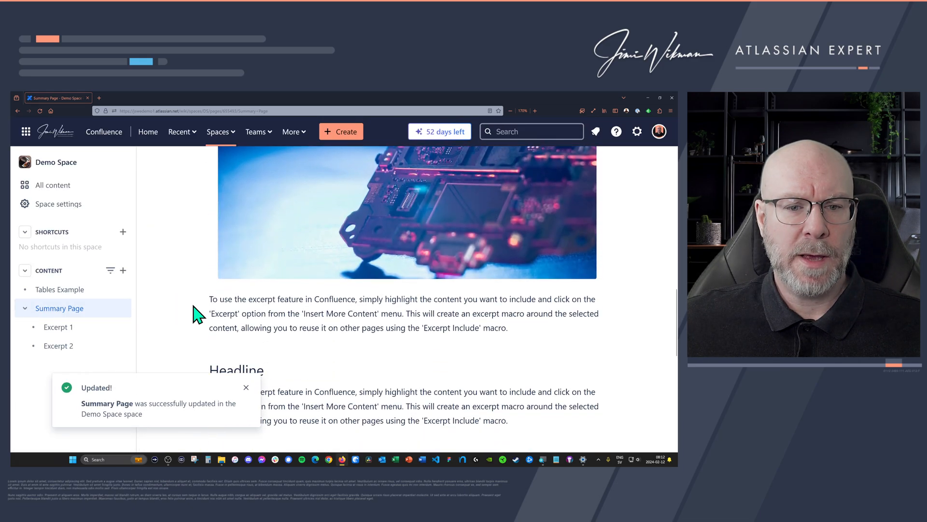
scroll(193, 315, "up", 5)
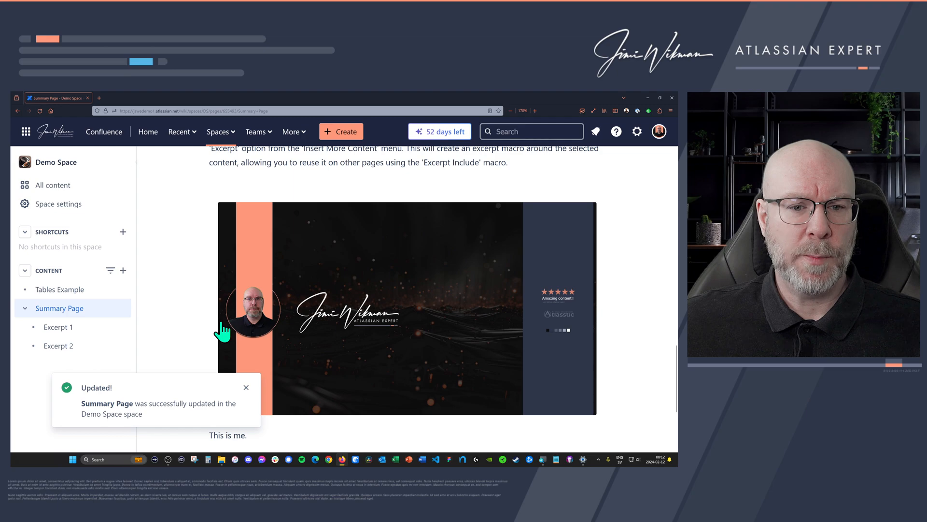
scroll(223, 330, "down", 5)
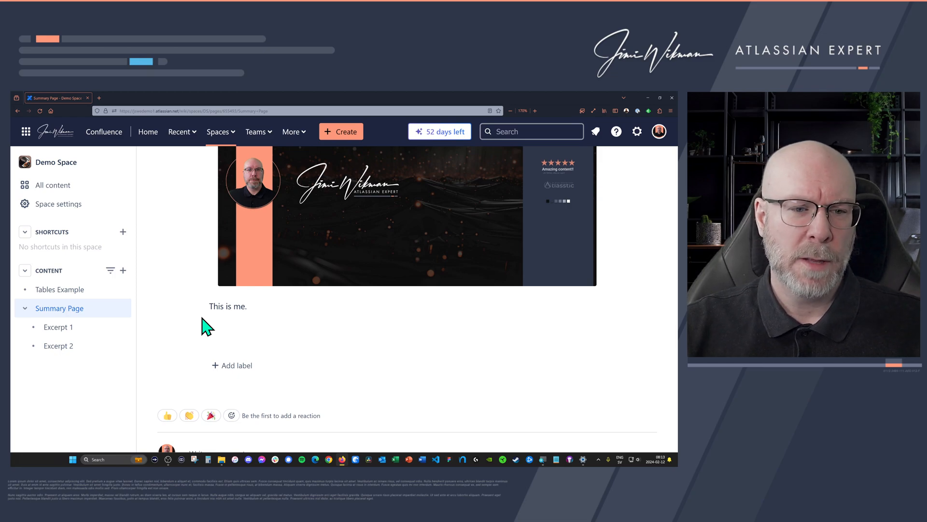
mouse_move(65, 335)
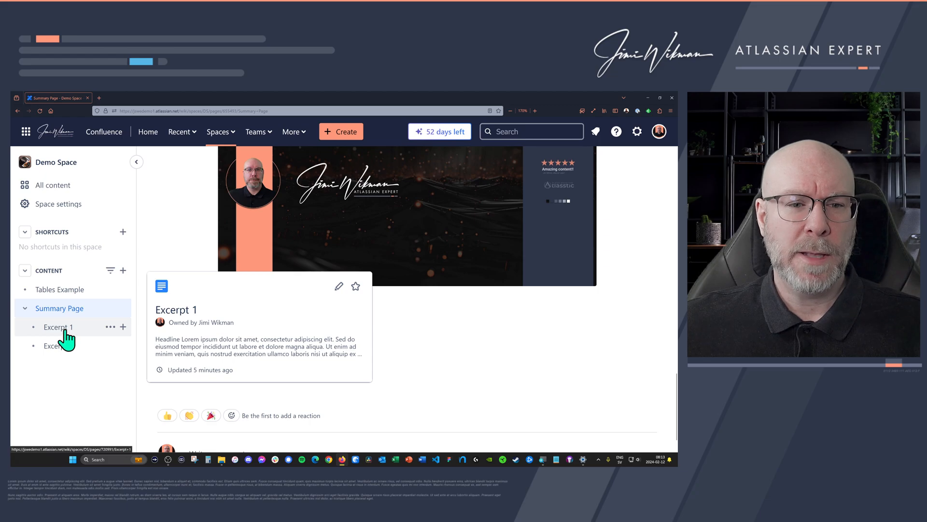
mouse_move(66, 314)
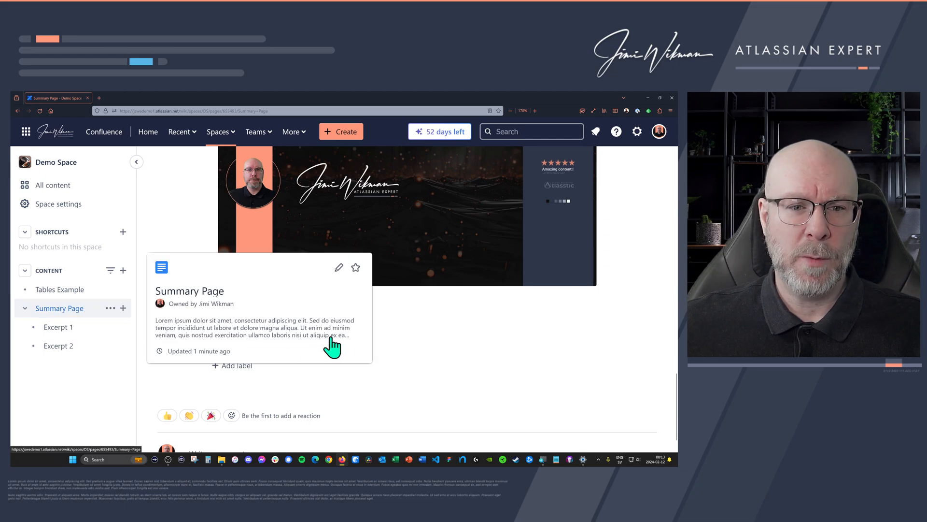
scroll(414, 342, "up", 15)
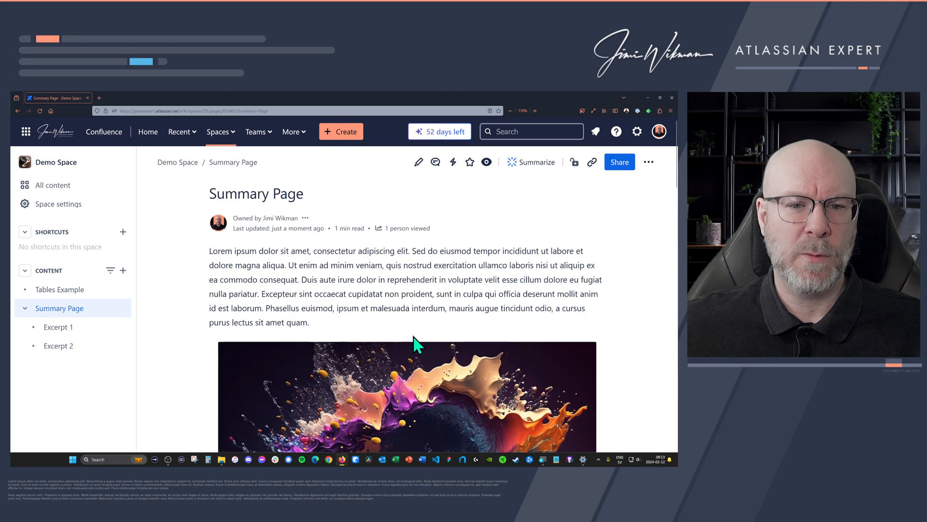